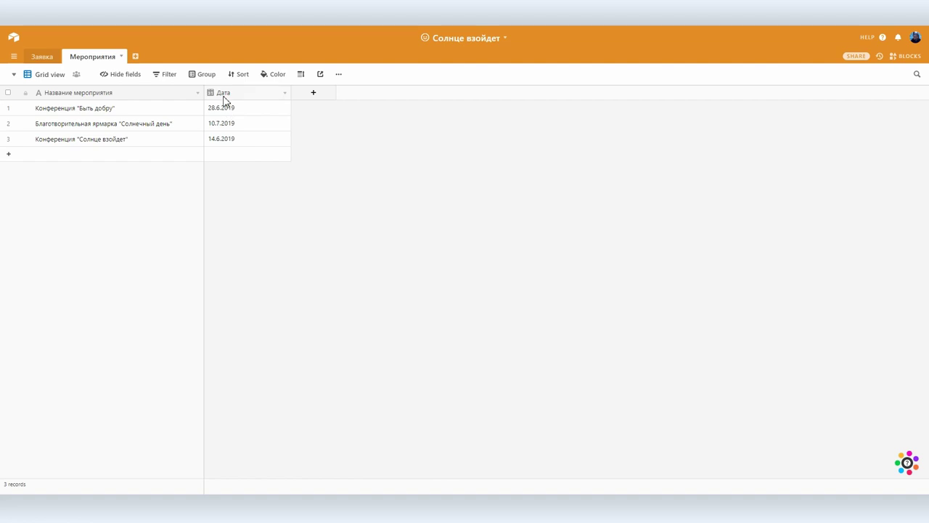
Switch from the Мероприятия events list to the Заявка table.
click(41, 58)
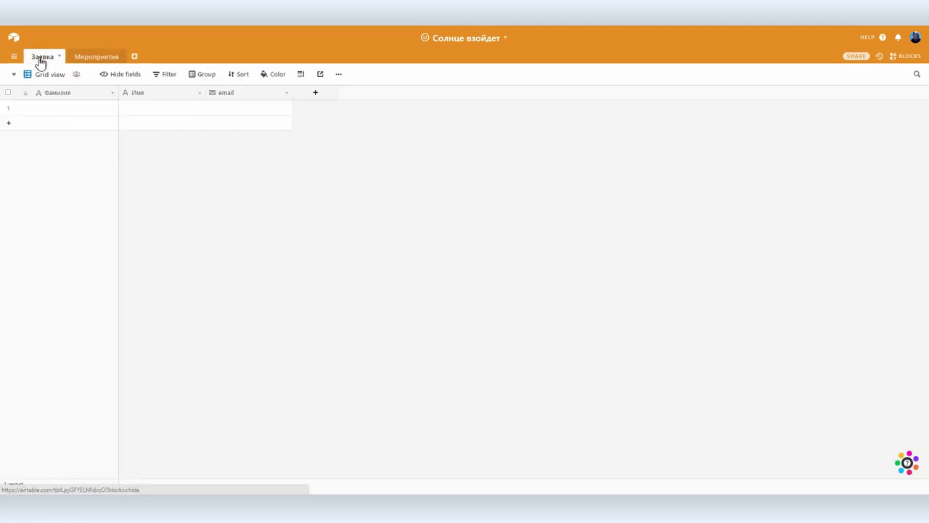
click(231, 95)
click(286, 95)
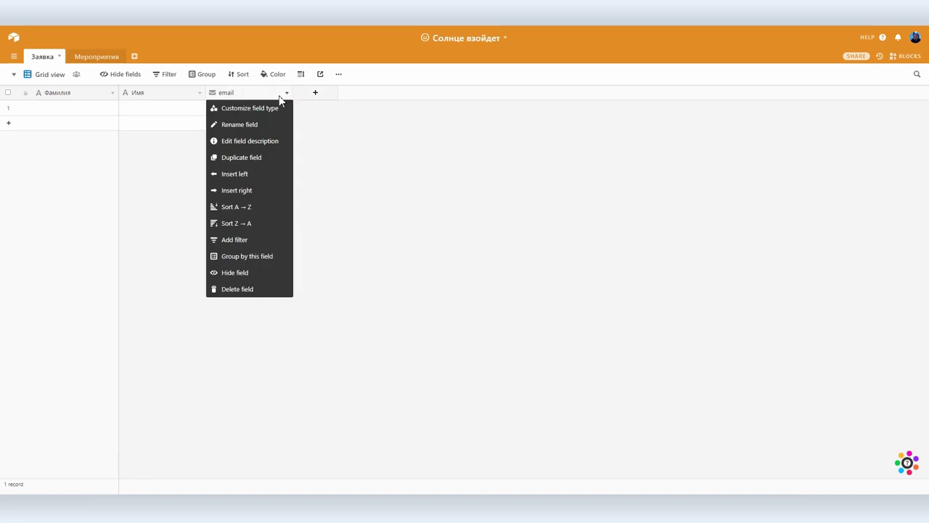
click(247, 123)
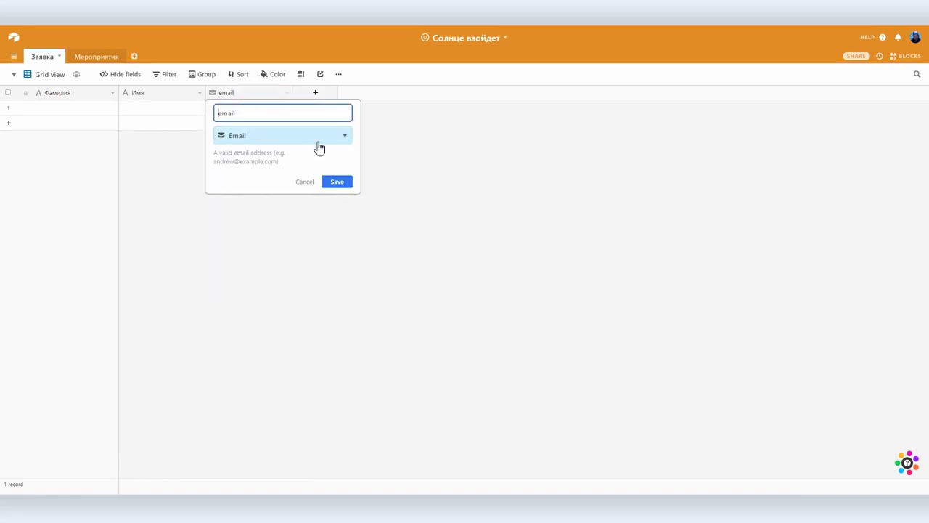
click(305, 183)
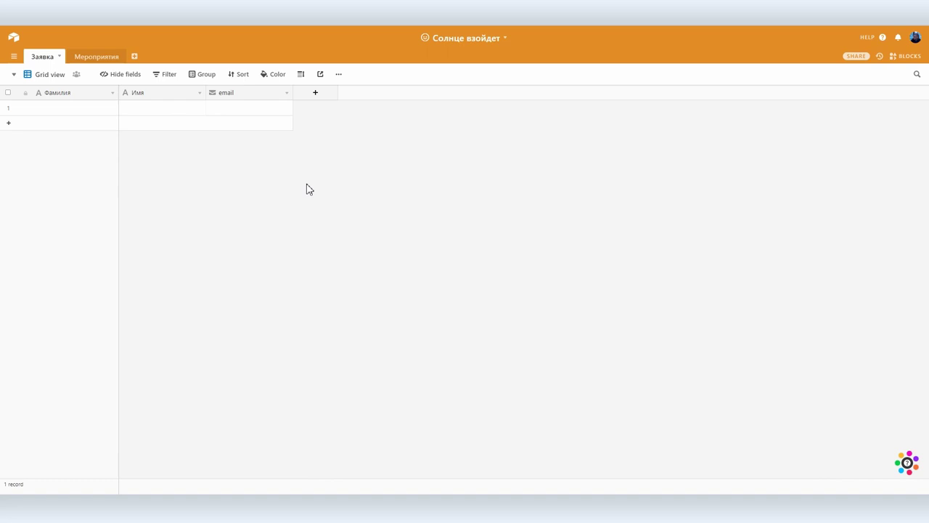
click(92, 58)
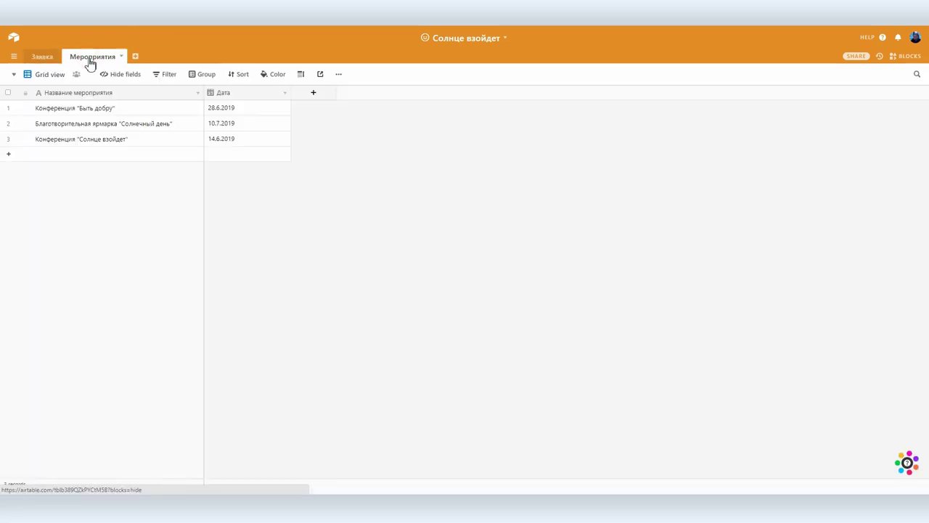
Add a multiple-select field Ответственный to Мероприятия with two staff-name options.
click(313, 92)
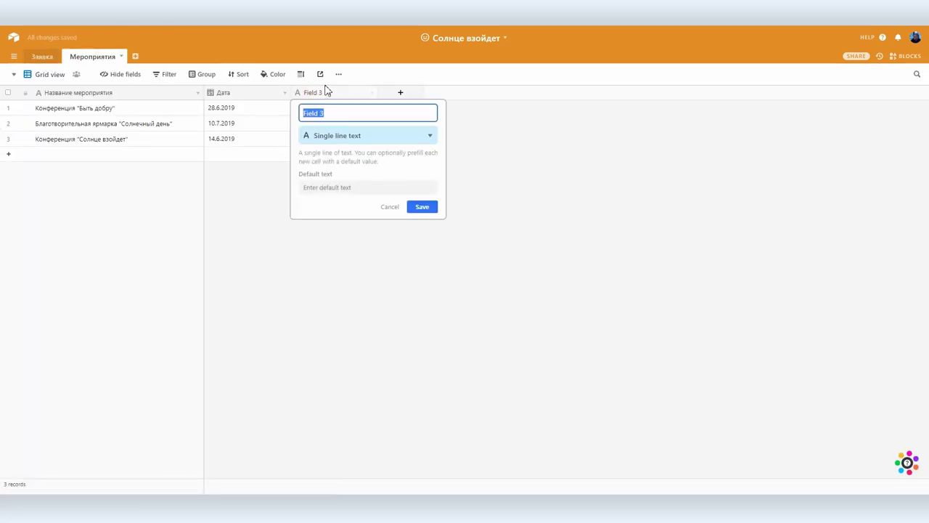
click(348, 138)
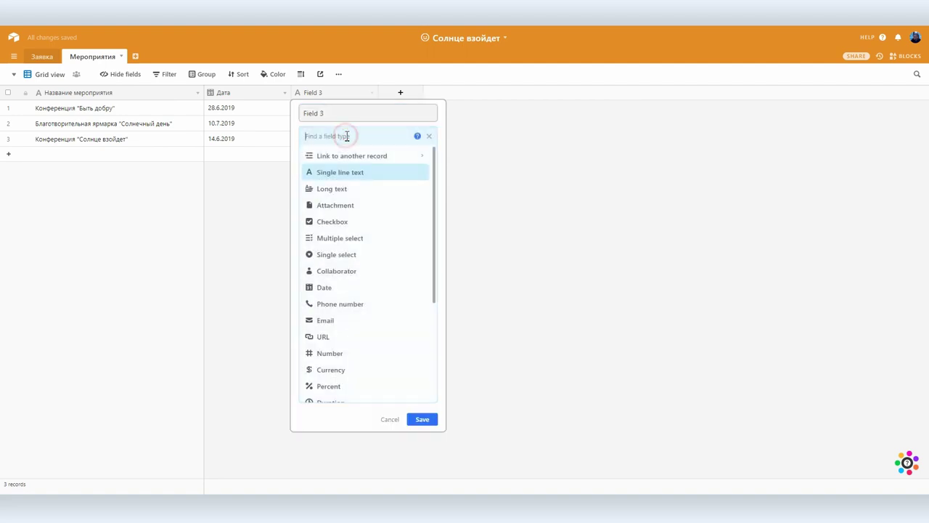
click(345, 240)
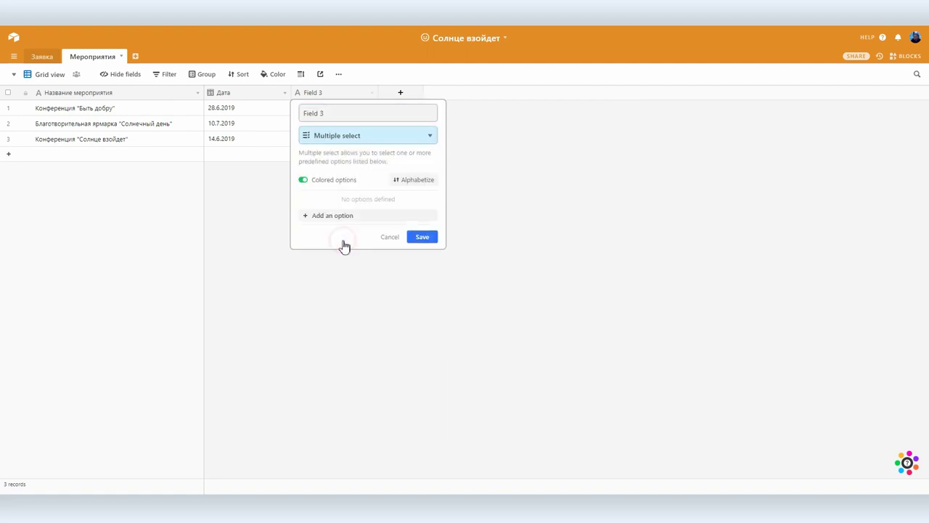
click(319, 109)
drag(321, 110, 286, 114)
text(Ответственный)
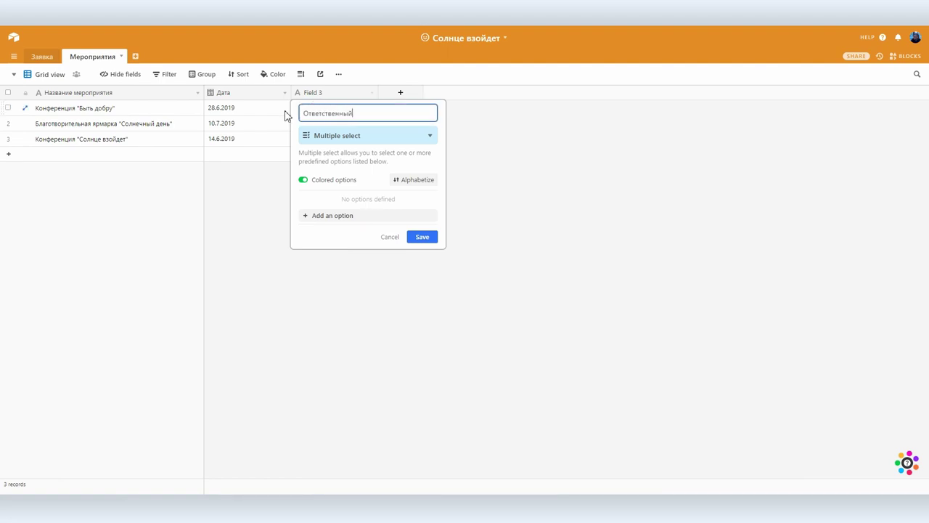
click(329, 217)
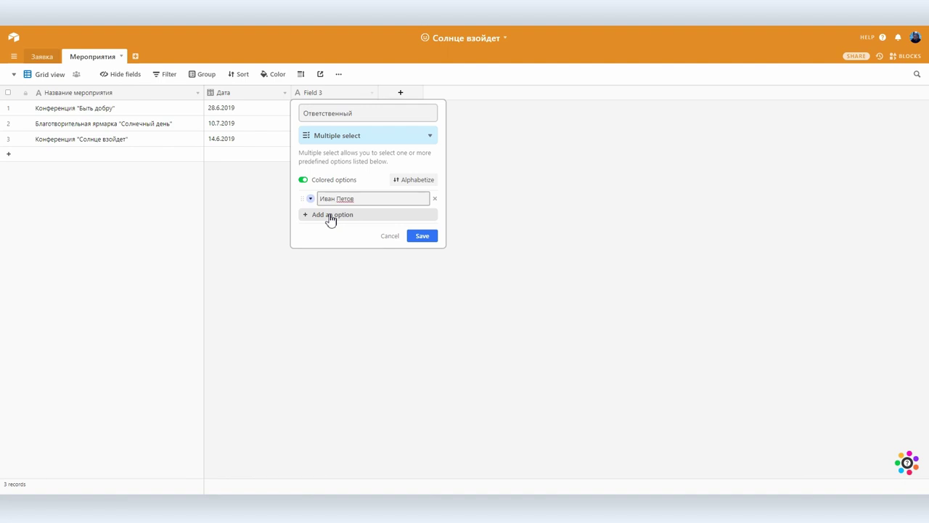
click(331, 217)
text(Анастасия Иванова)
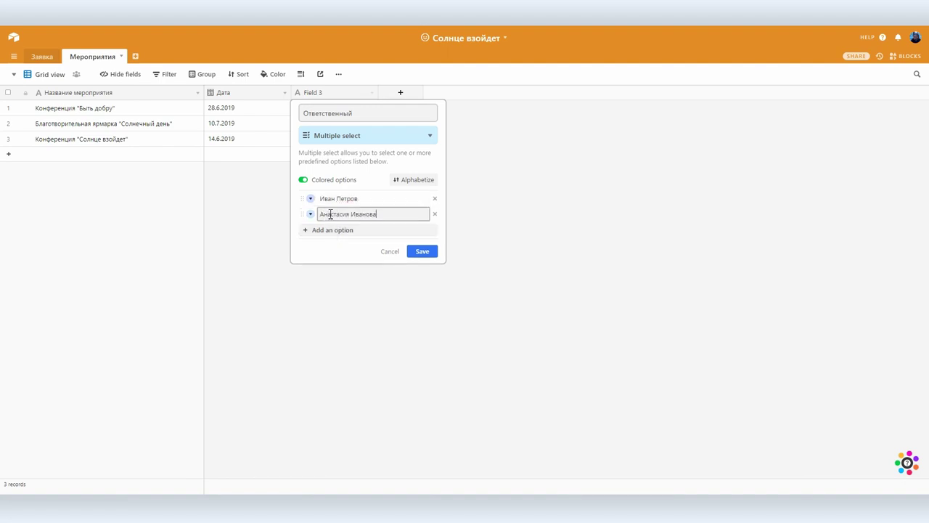
key(Return)
click(423, 265)
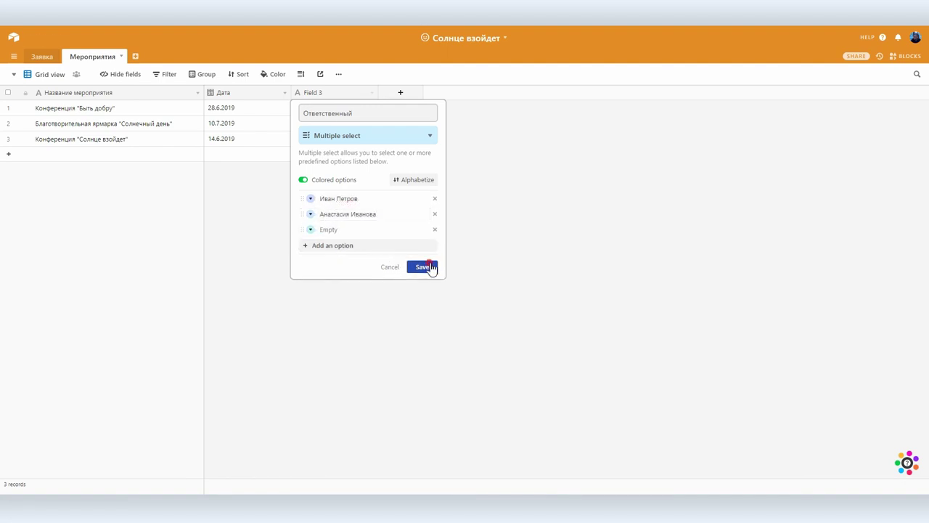
Assign a responsible person to each of the first two events.
click(348, 108)
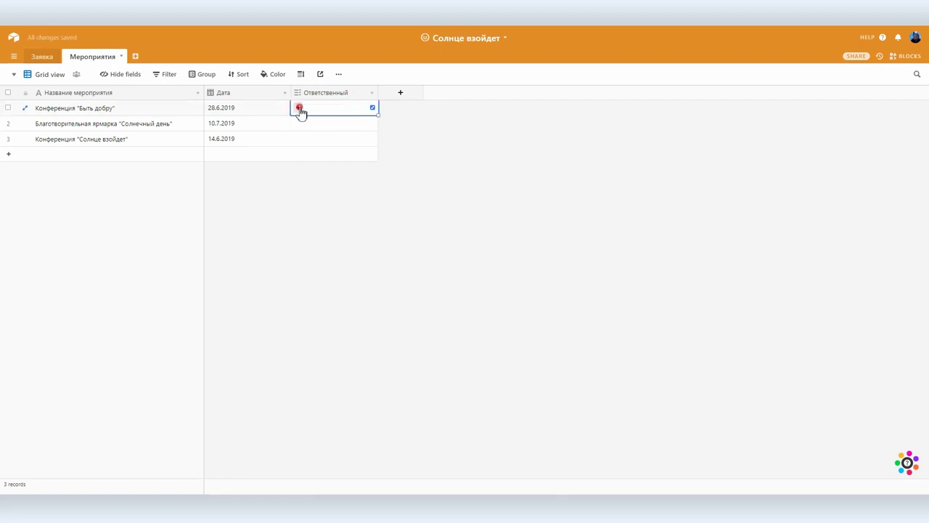
click(299, 109)
click(323, 140)
click(301, 125)
click(297, 124)
click(333, 171)
click(377, 195)
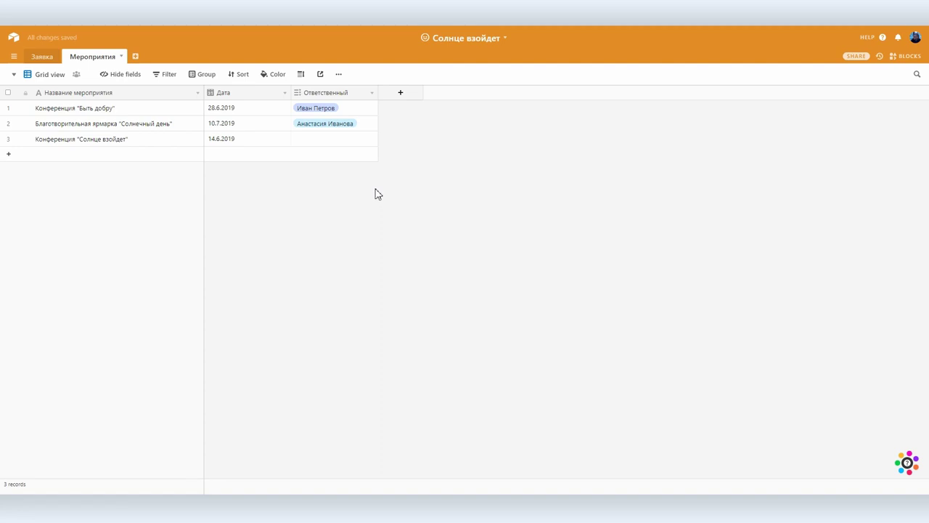
Create a new table named Сотрудники and delete its Notes field.
click(135, 56)
click(168, 70)
text(Сотрудники)
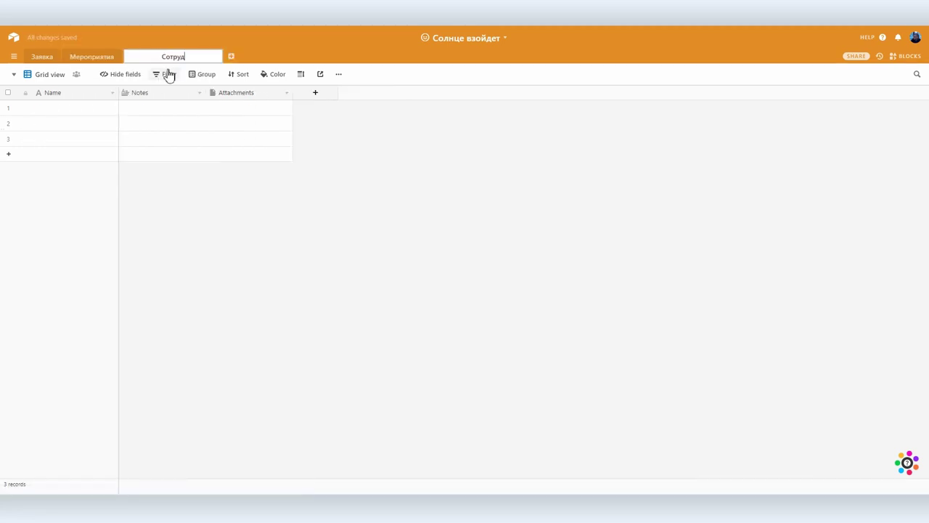
click(71, 108)
right_click(154, 93)
click(152, 289)
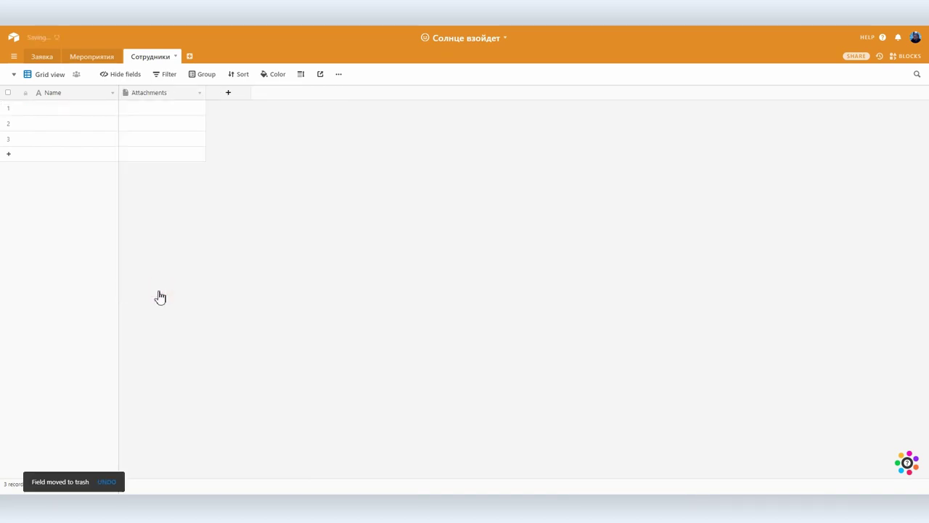
Turn the Attachments field into a Мероприятия field linking to the Мероприятия table.
click(197, 95)
click(185, 106)
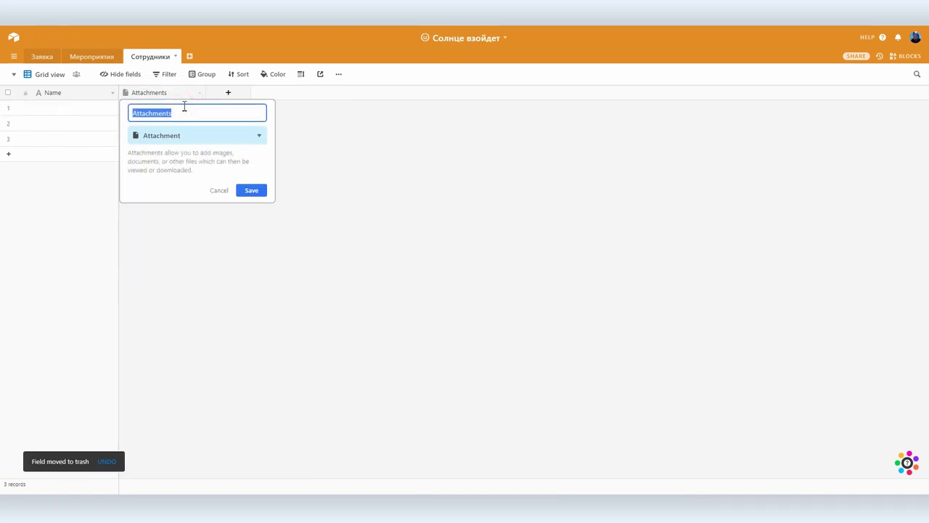
text(Мероприятия)
click(196, 135)
click(186, 155)
click(180, 172)
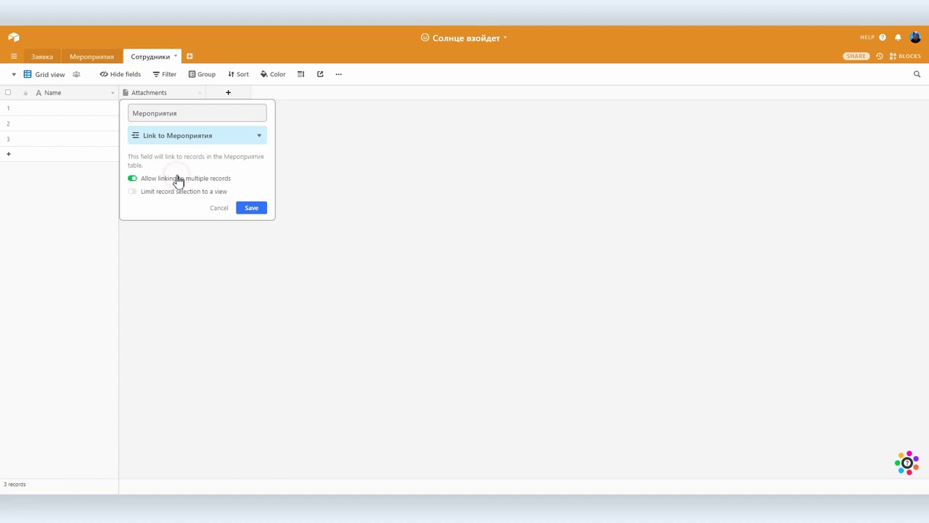
click(251, 206)
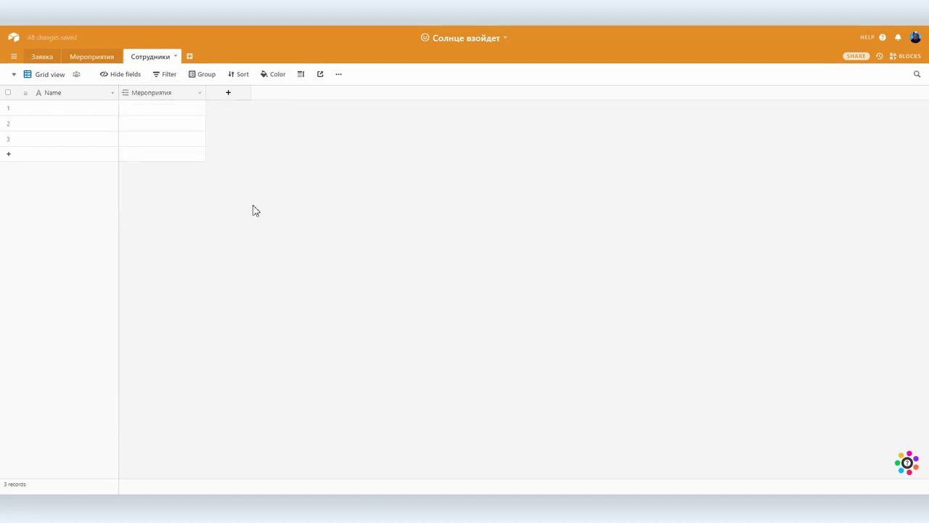
Delete the old Ответственный field from the Мероприятия table.
click(92, 56)
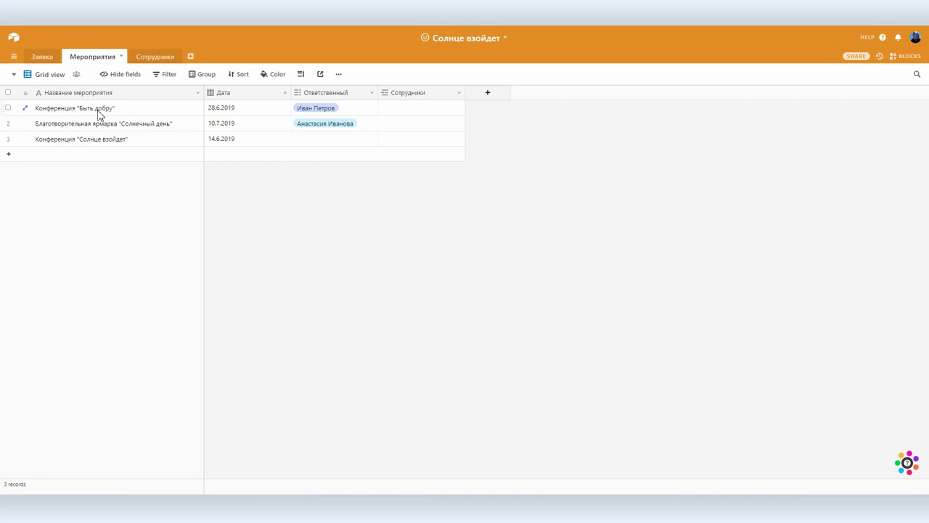
right_click(327, 93)
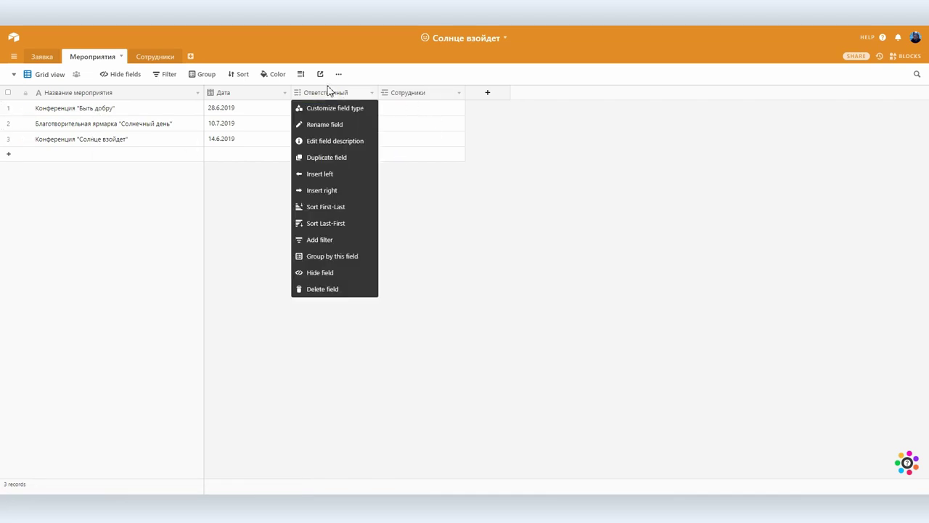
click(323, 289)
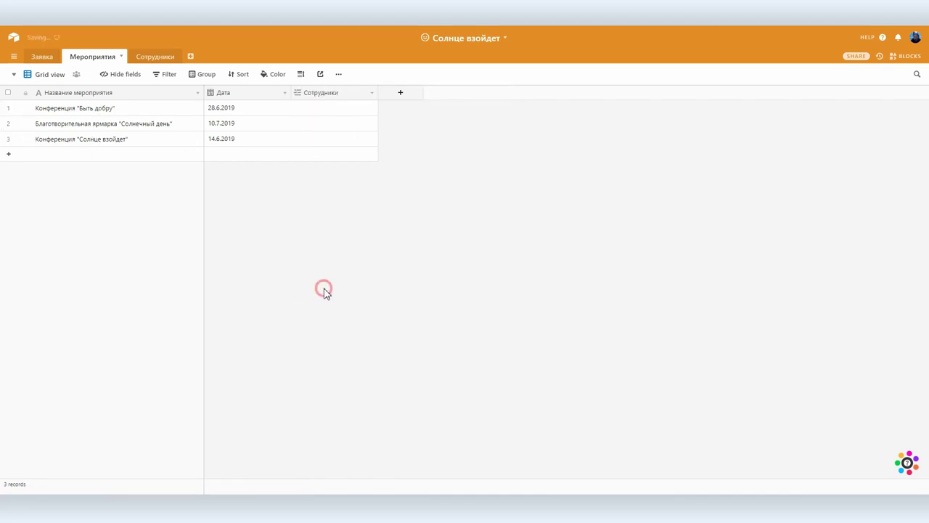
click(313, 115)
click(299, 109)
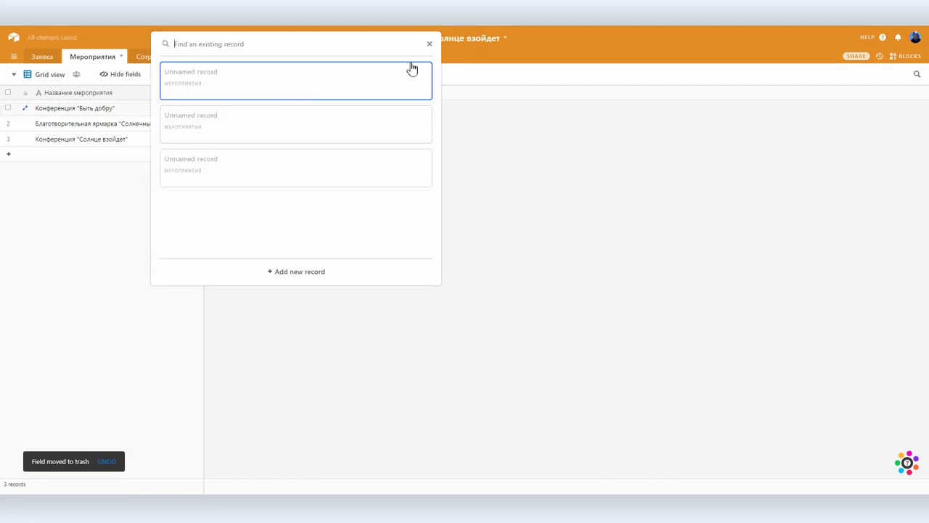
click(429, 44)
Enter the two employees' names in the Сотрудники table's Name column.
click(151, 57)
click(65, 108)
text(Иван Петров)
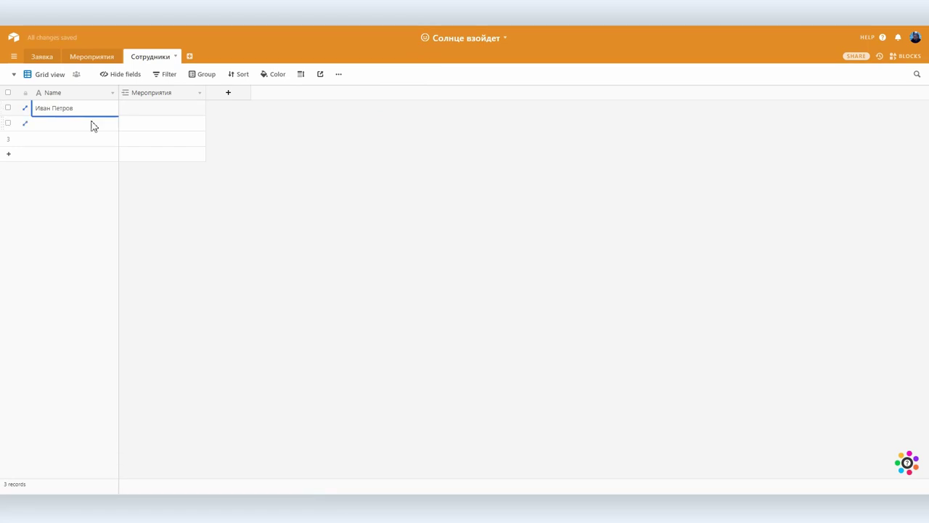
click(91, 124)
text(Анастасия Иванова)
click(83, 135)
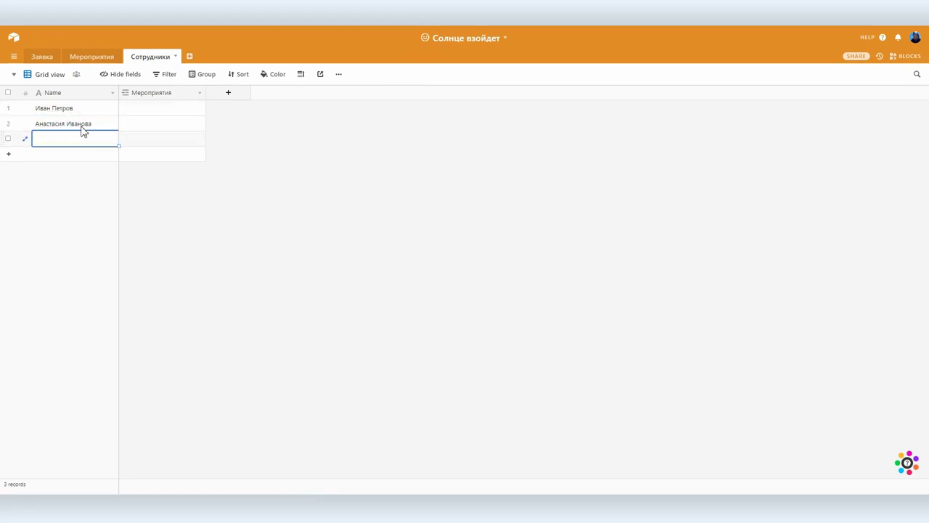
Open the employee record picker for the first event's Сотрудники cell.
click(83, 56)
click(314, 111)
click(298, 107)
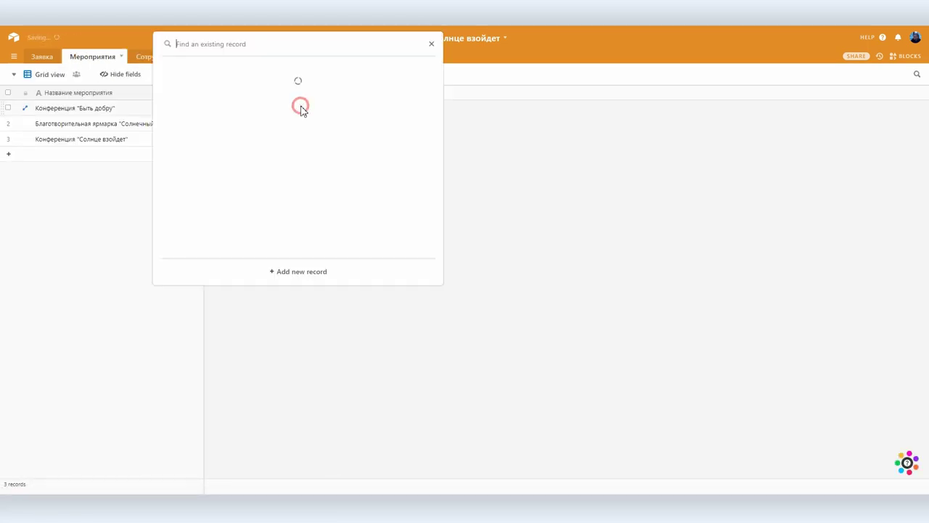
Link an employee to each of the three events.
click(183, 110)
double_click(296, 129)
click(210, 76)
double_click(298, 139)
click(197, 88)
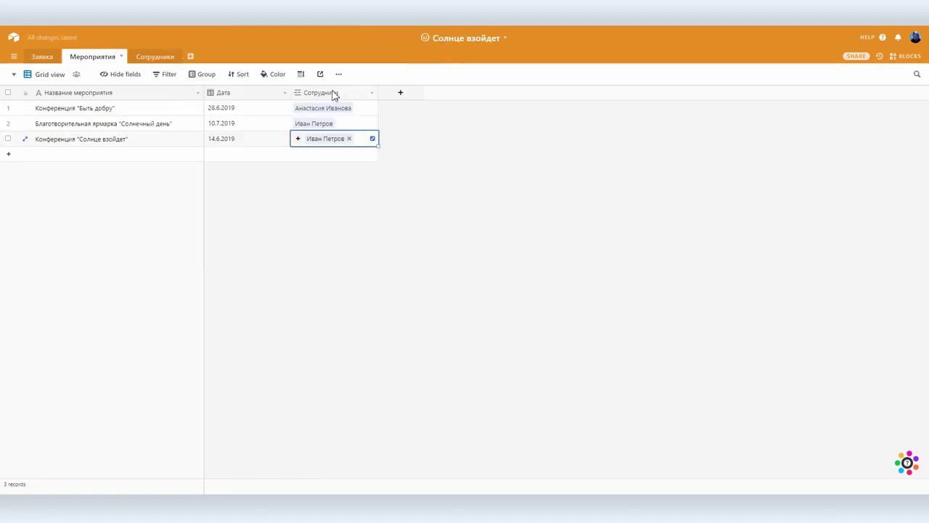
Rename the Сотрудники link field to Ответственный and widen the Мероприятия column in Сотрудники.
double_click(328, 94)
text(Ответ)
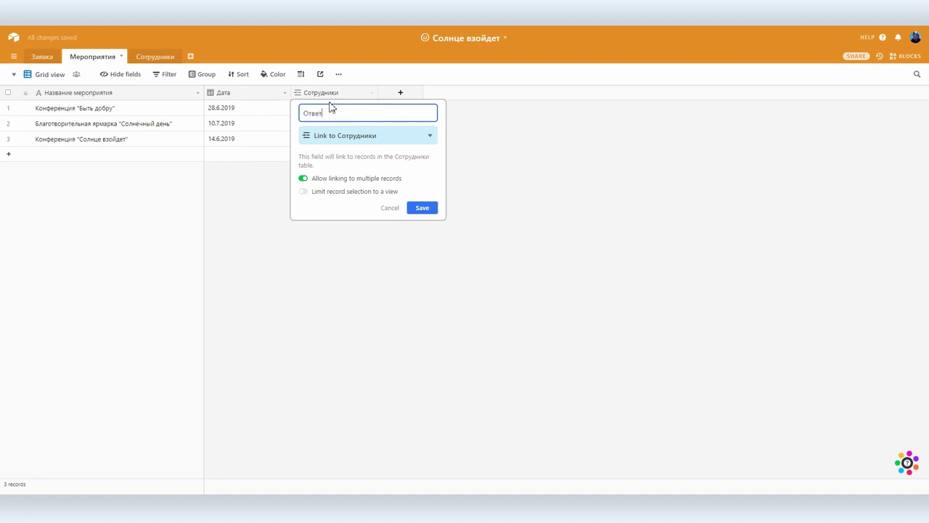
text(ственный)
click(421, 208)
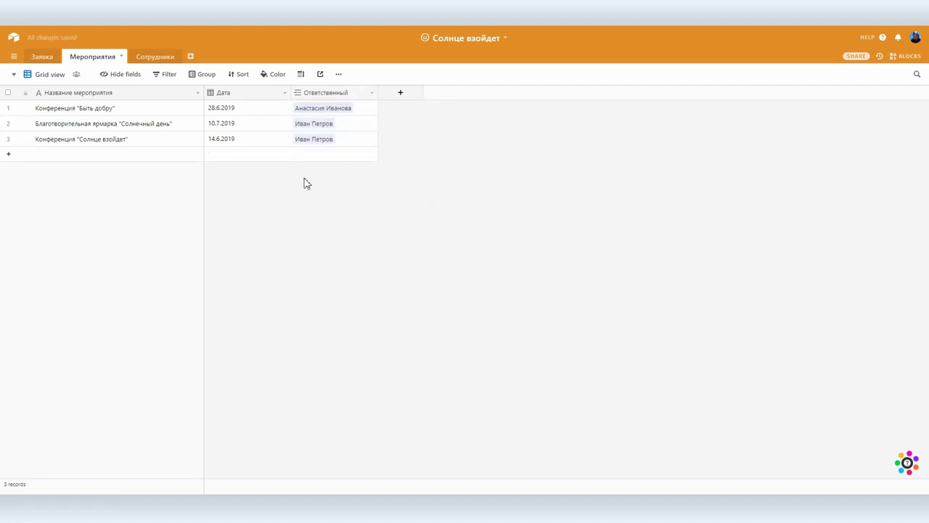
click(153, 61)
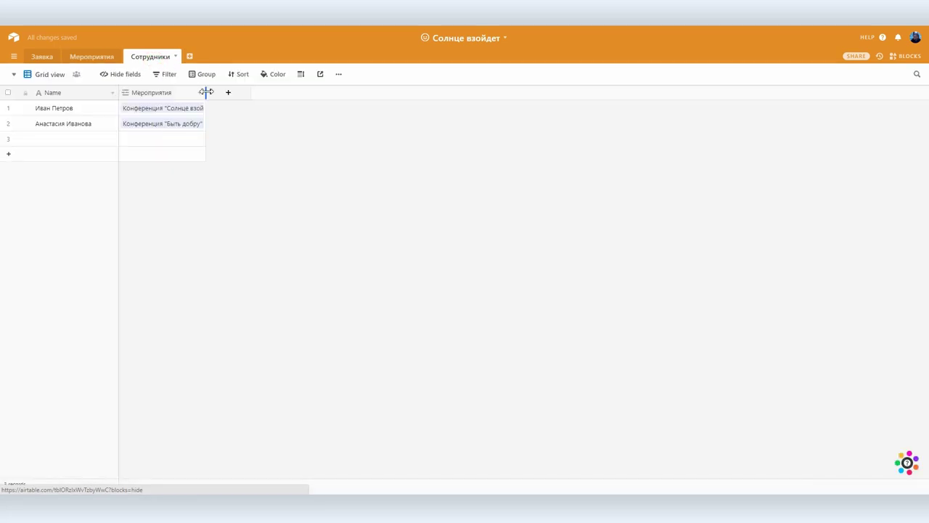
drag(205, 92, 405, 93)
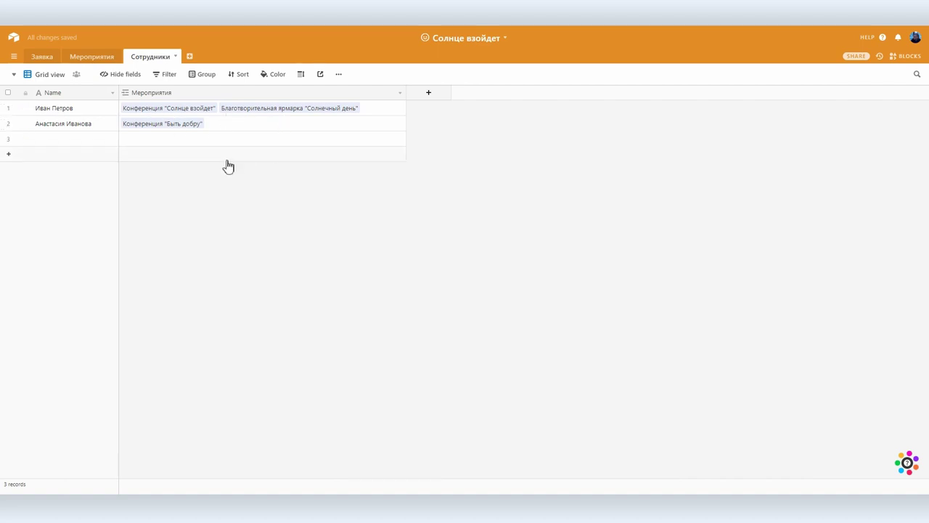
click(89, 57)
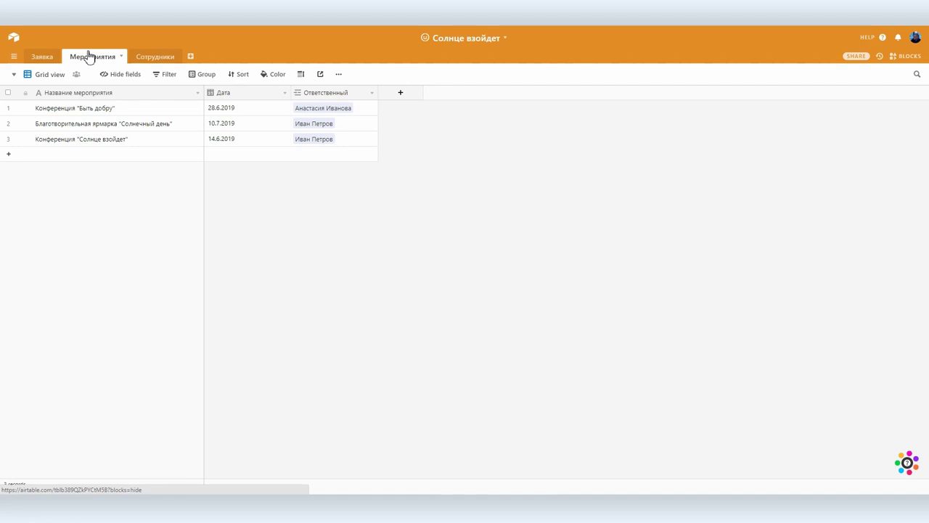
Add a Мероприятия field to Заявка that links to the Мероприятия table.
click(41, 58)
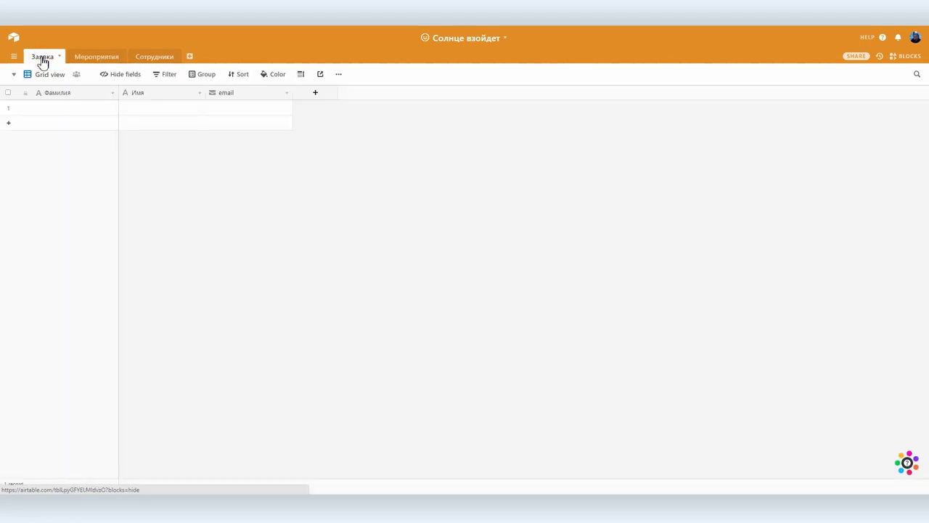
click(313, 93)
text(Мероприятия)
click(363, 135)
click(349, 156)
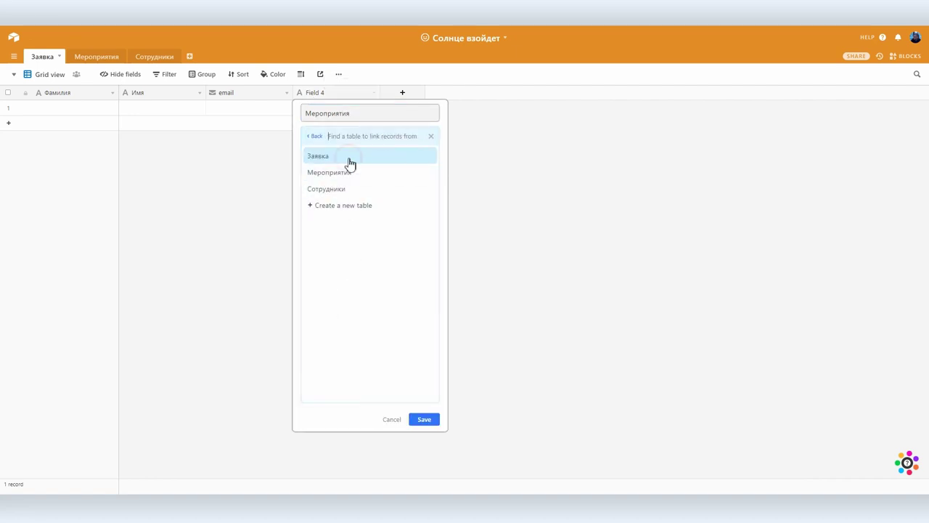
click(352, 175)
click(424, 208)
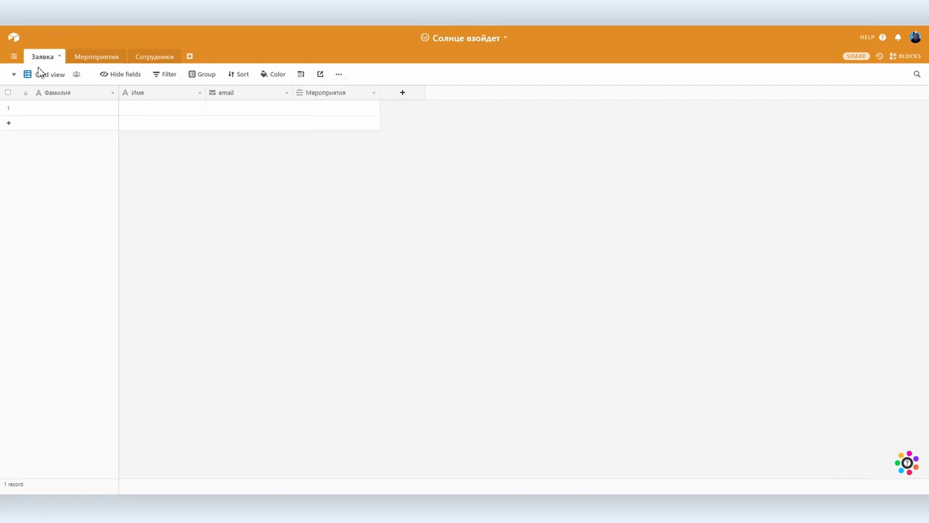
Move the Ответственный column after Заявка in the Мероприятия table.
click(94, 58)
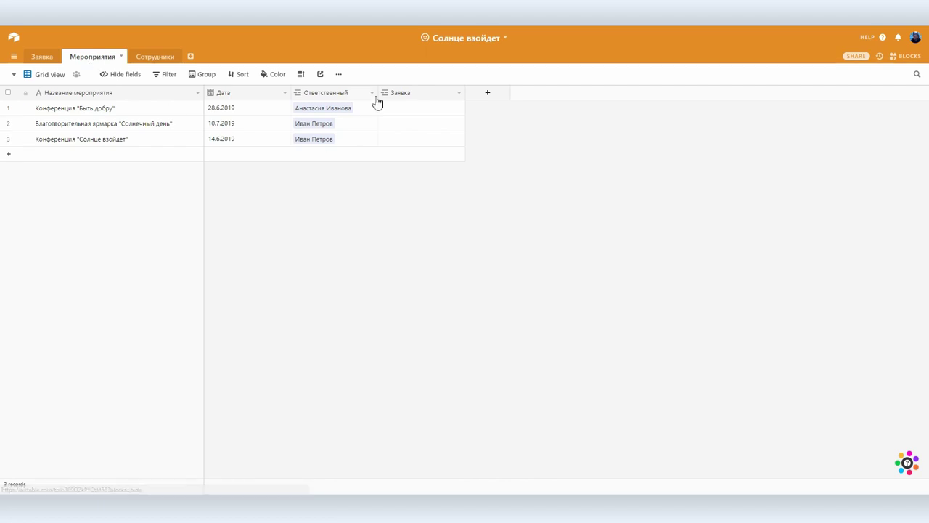
drag(313, 95, 466, 94)
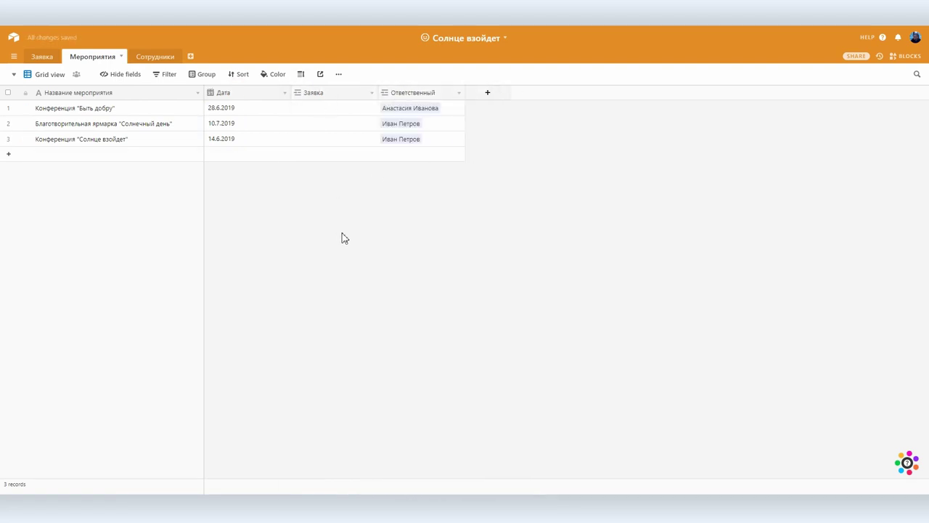
click(42, 61)
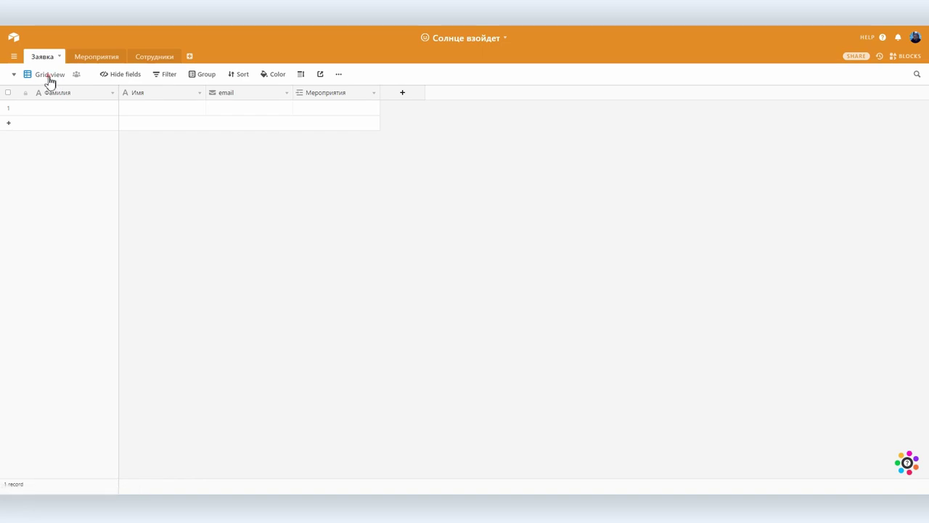
Create a form view on Заявка named Заявка.
click(50, 76)
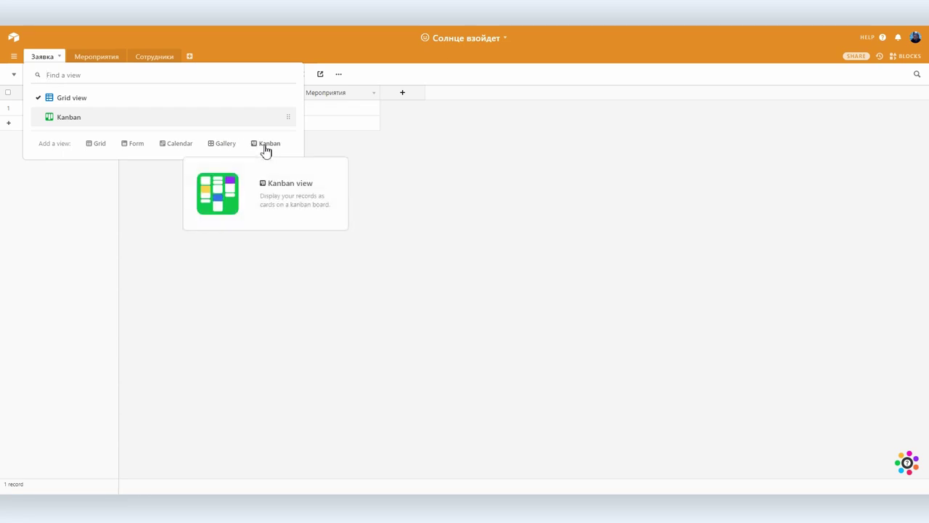
click(134, 145)
text(Заявка)
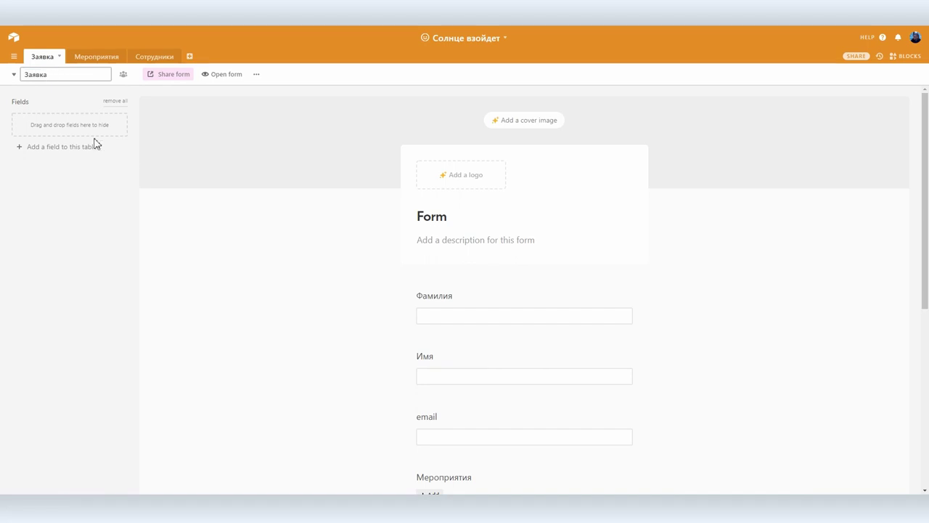
click(135, 217)
Title the form 'Выберите мероприятие' with description 'Благотворительного фонда "Солнце взойдет"'.
click(437, 220)
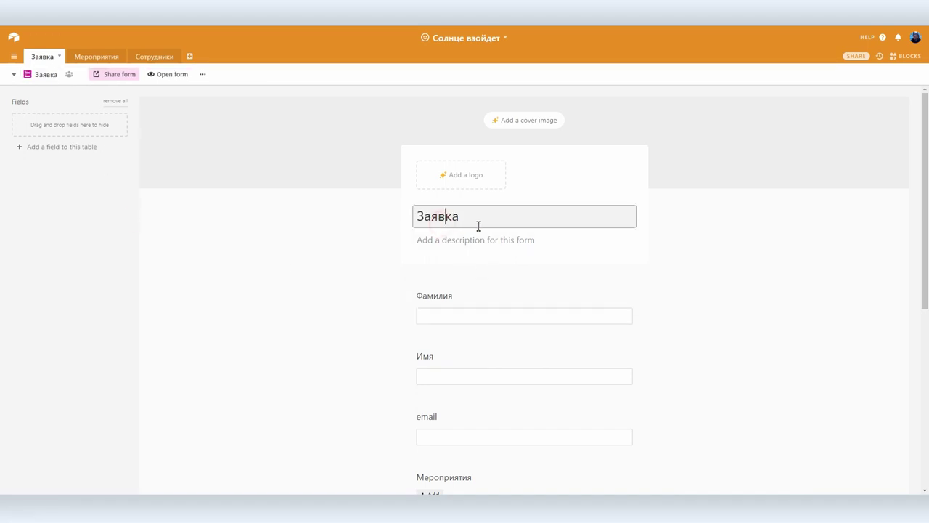
drag(469, 218, 371, 213)
text(Выберите мероприятие)
click(435, 239)
text(Благотворительного фонда "Солнце взойдет")
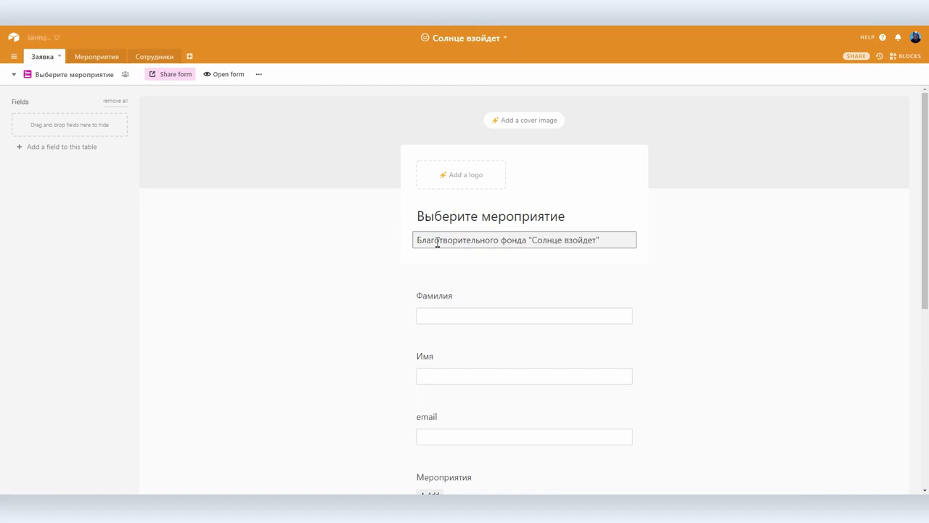
click(347, 265)
Review the event choices offered by the form's Мероприятия field.
scroll(363, 254, down, 3)
scroll(424, 167, up, 1)
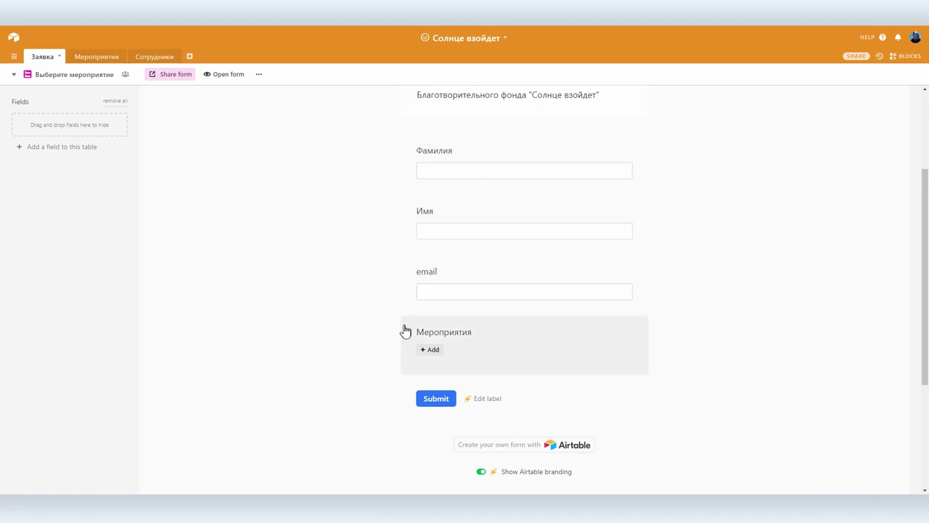
scroll(432, 301, down, 1)
click(427, 302)
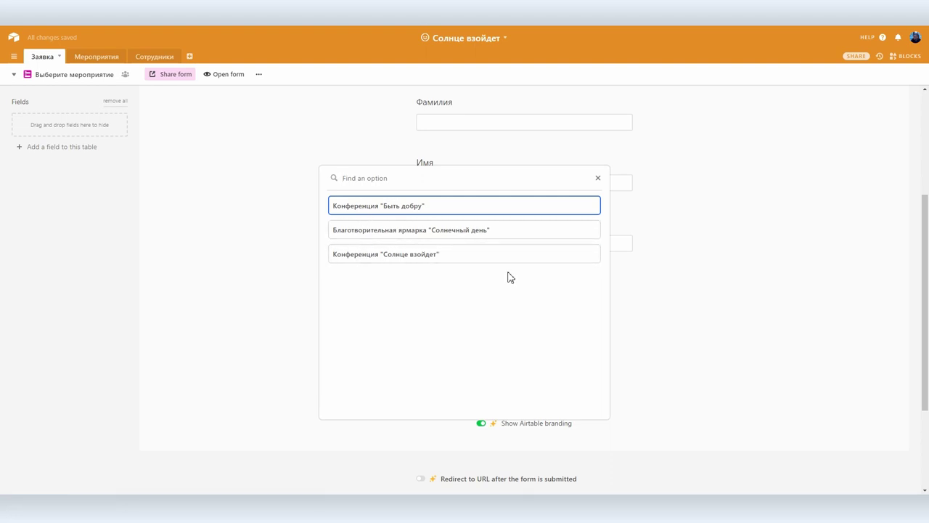
click(599, 178)
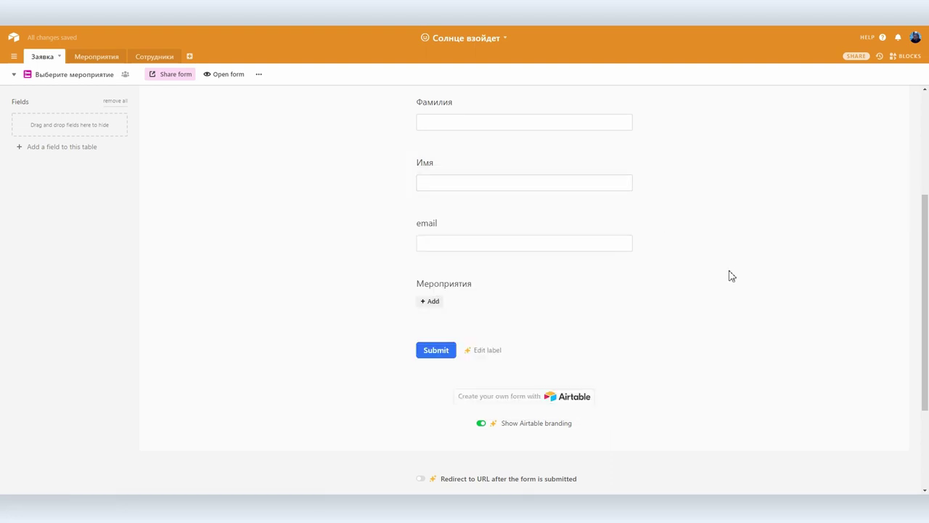
scroll(732, 276, up, 3)
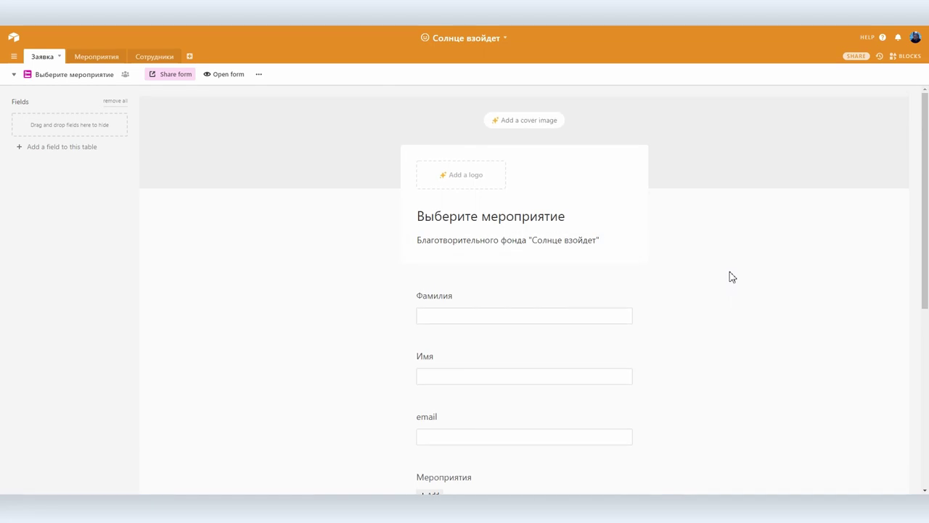
scroll(732, 276, down, 2)
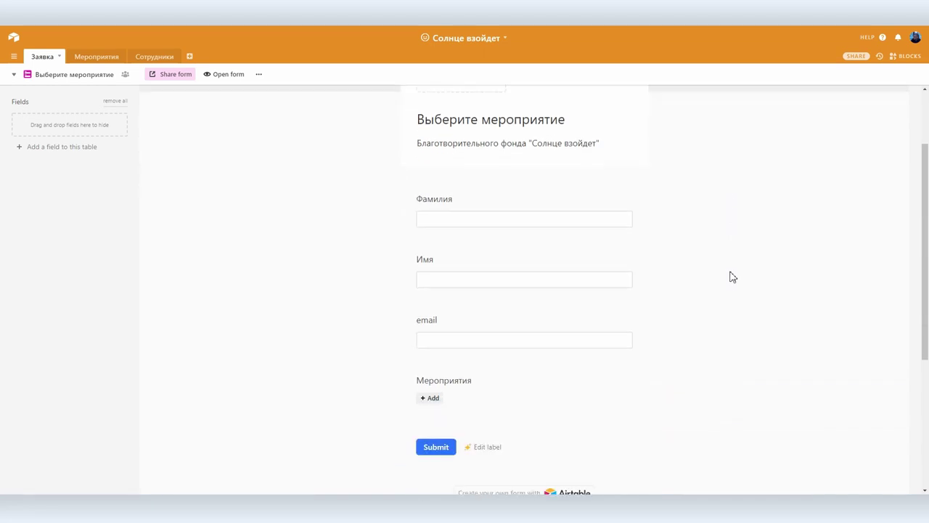
click(613, 201)
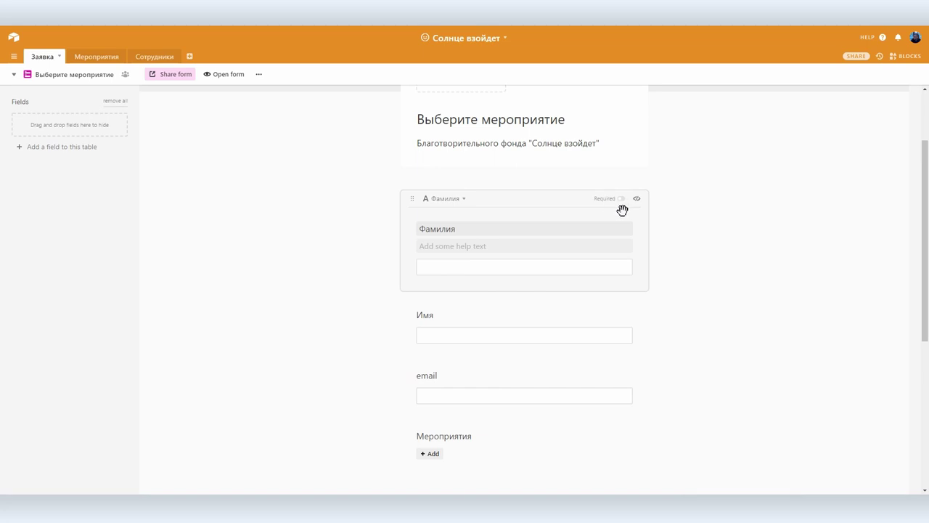
Make Фамилия required and place it at the top of the form.
click(623, 201)
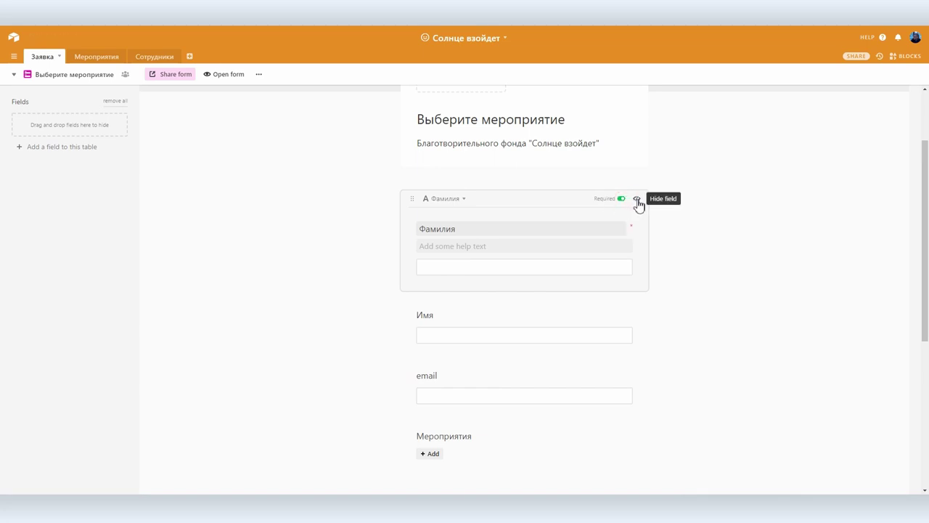
click(637, 200)
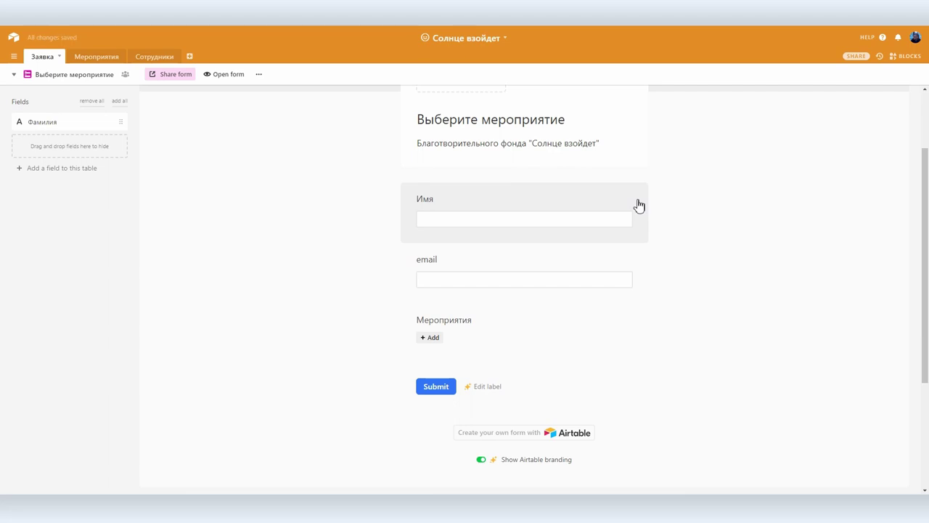
drag(121, 122, 548, 189)
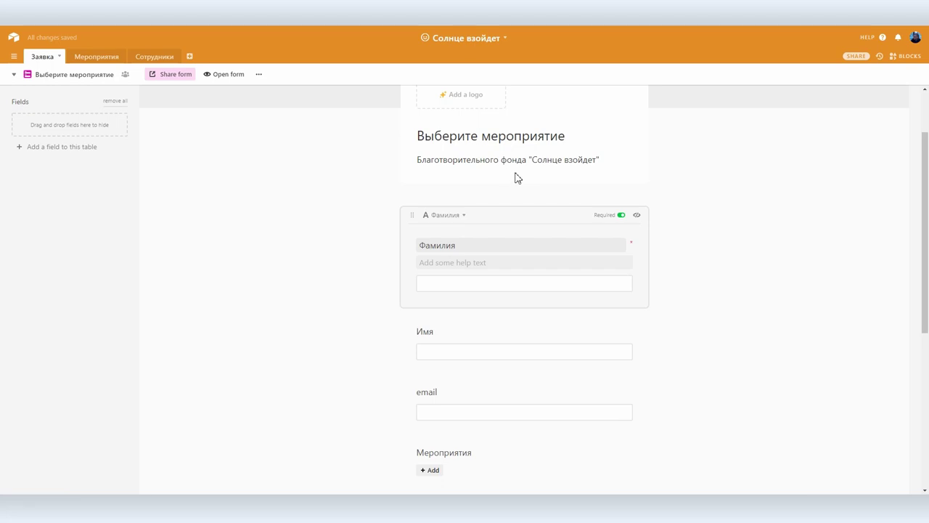
click(472, 247)
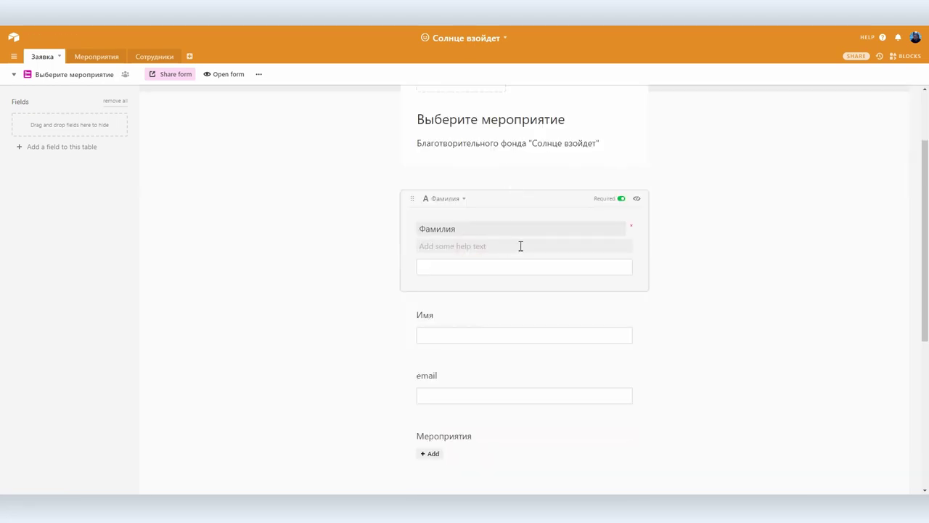
click(696, 262)
scroll(696, 262, down, 2)
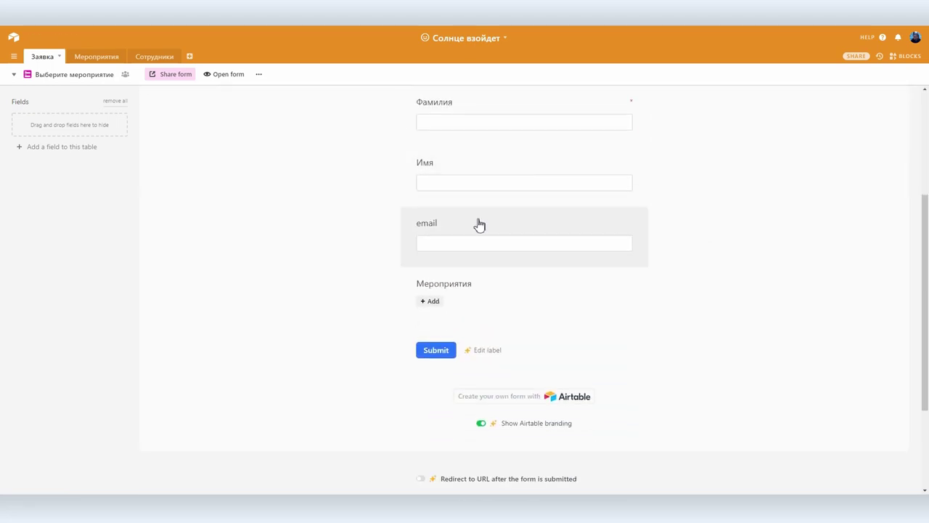
Make the email field required with help text 'Это нужно для обратной связи'.
click(479, 222)
click(623, 224)
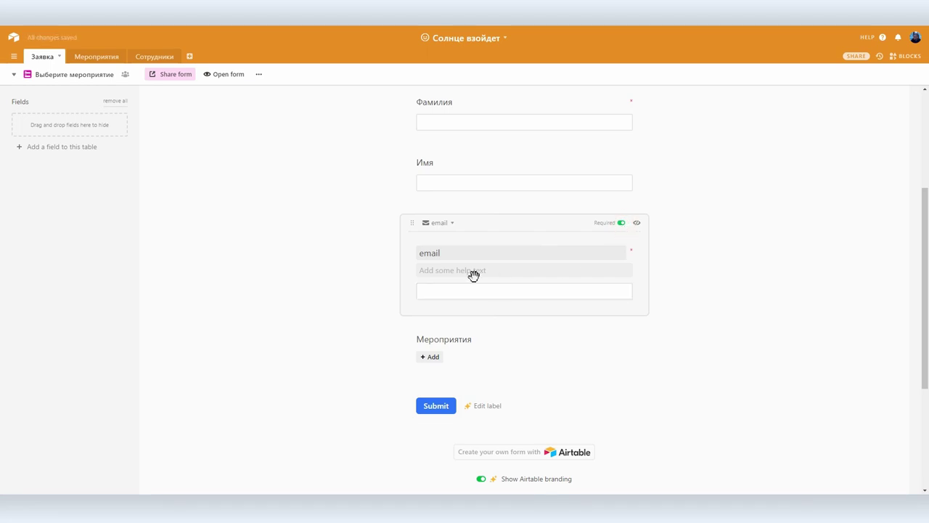
text(Это нужно для обратной связи)
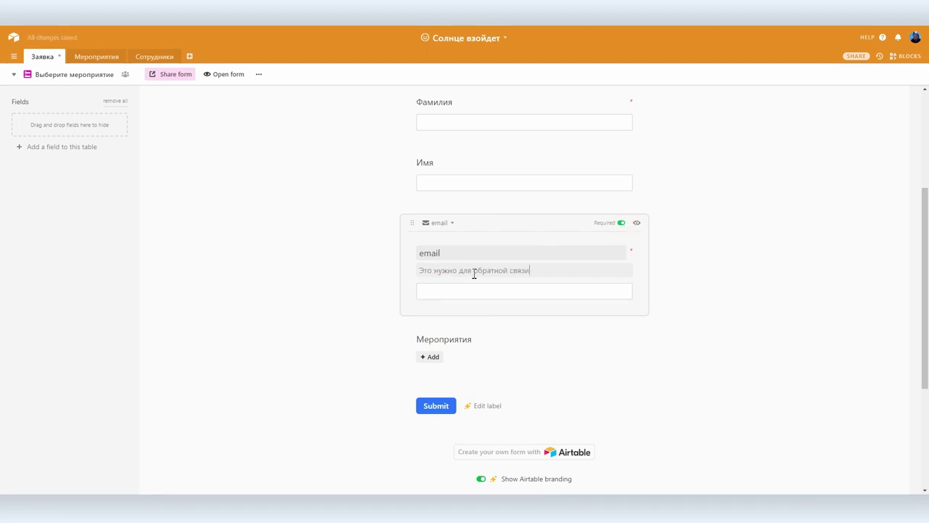
click(663, 307)
scroll(663, 307, down, 2)
scroll(709, 324, up, 1)
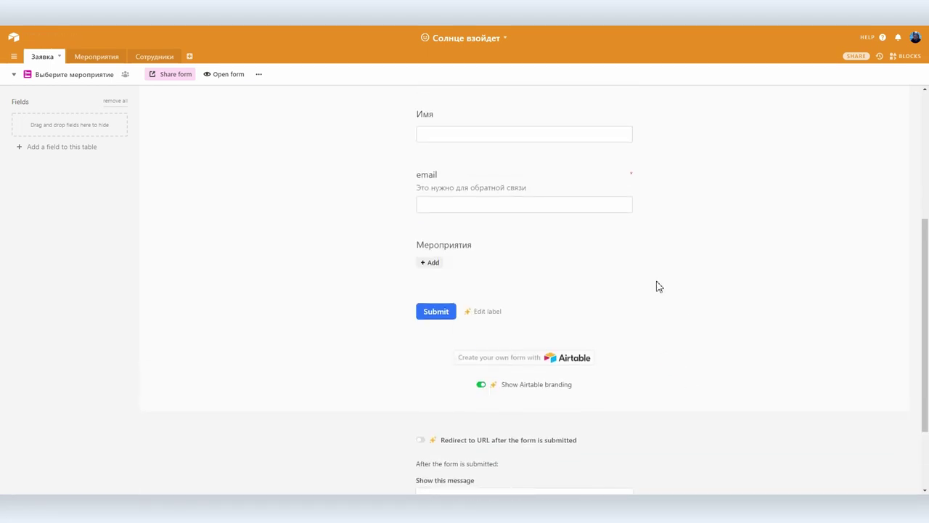
Rename the email field's label to E-mail.
click(429, 179)
double_click(429, 205)
text(Email)
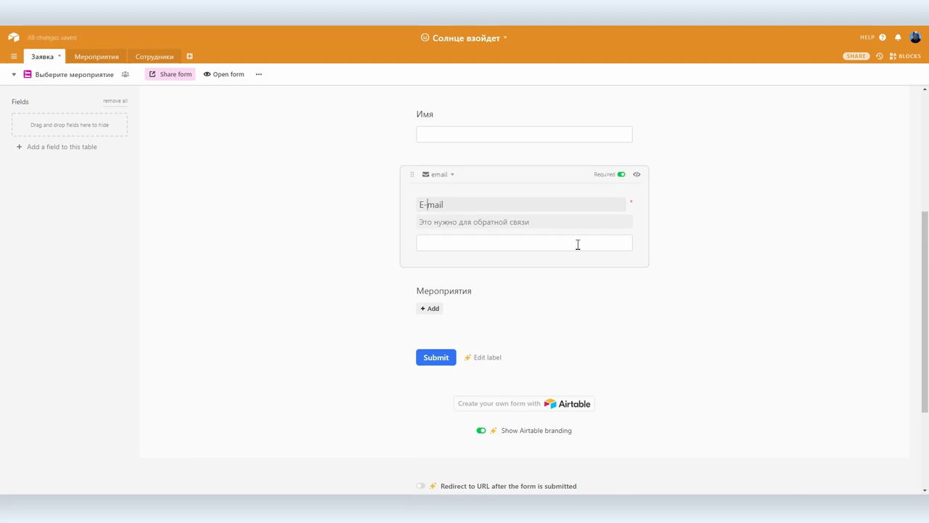
click(755, 223)
Change the post-submit message to 'Спасибо! Ждем на нашем мероприятии'.
click(431, 263)
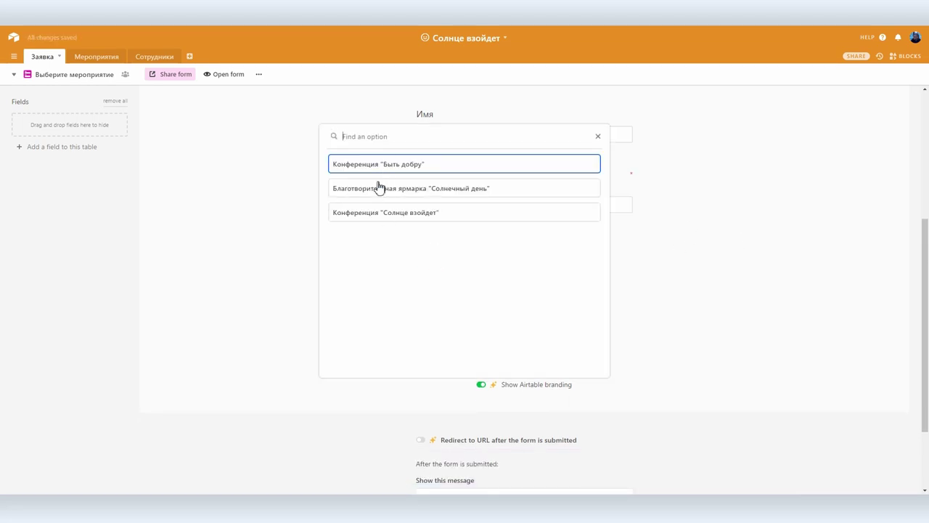
click(683, 308)
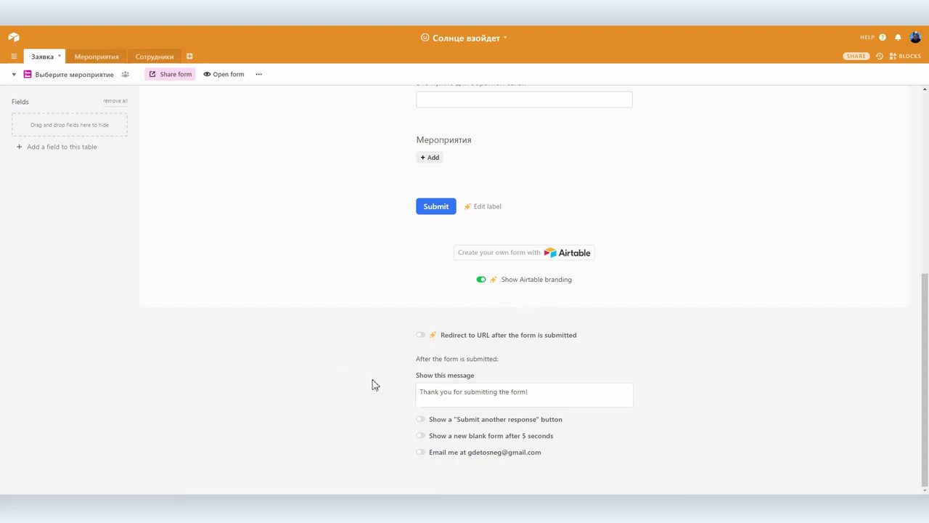
triple_click(533, 392)
text(Спасибо! Ждем на нашем мероприятии)
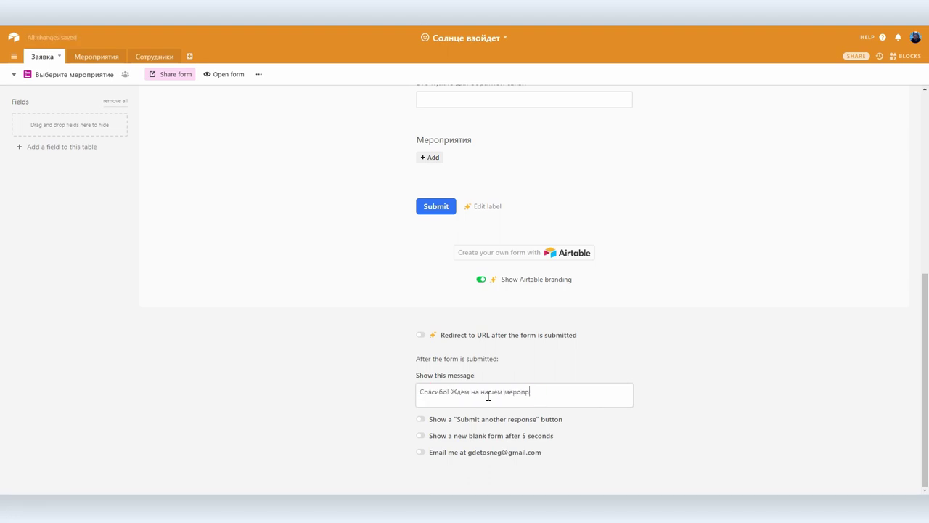
Turn on email notifications for new form submissions.
click(422, 452)
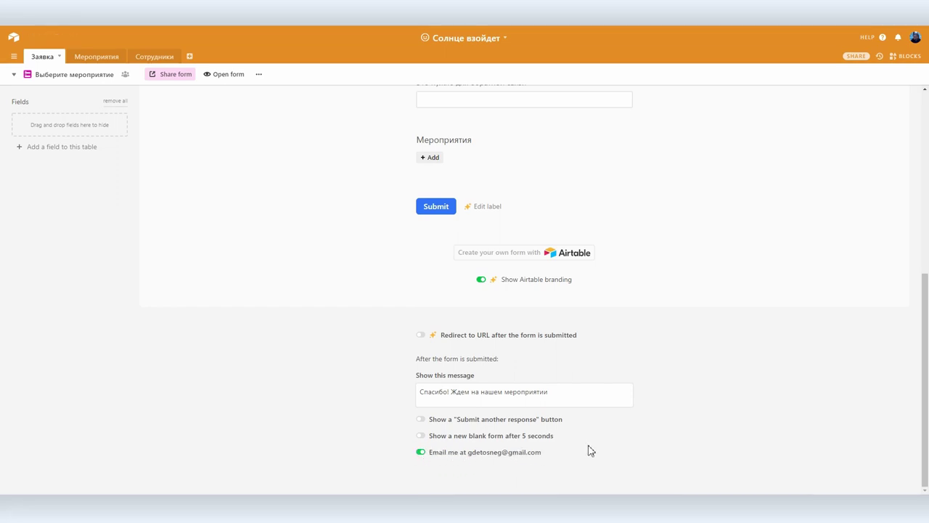
scroll(587, 448, up, 10)
click(175, 74)
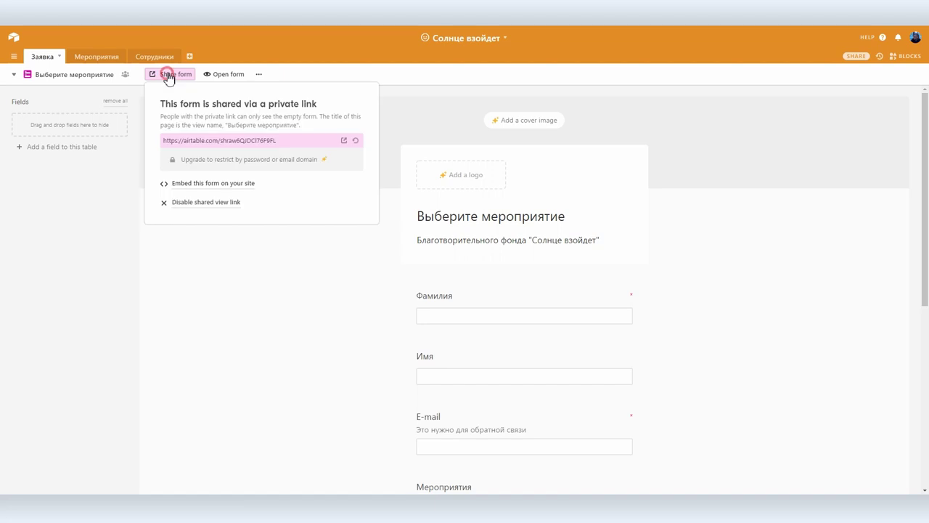
Select the form's private link and view its embed code with desktop and mobile previews.
click(243, 139)
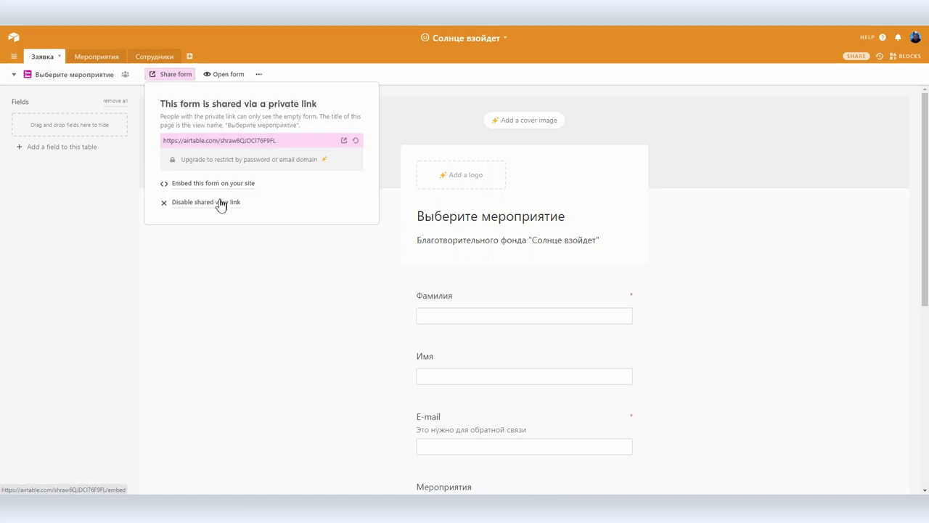
drag(248, 134, 150, 145)
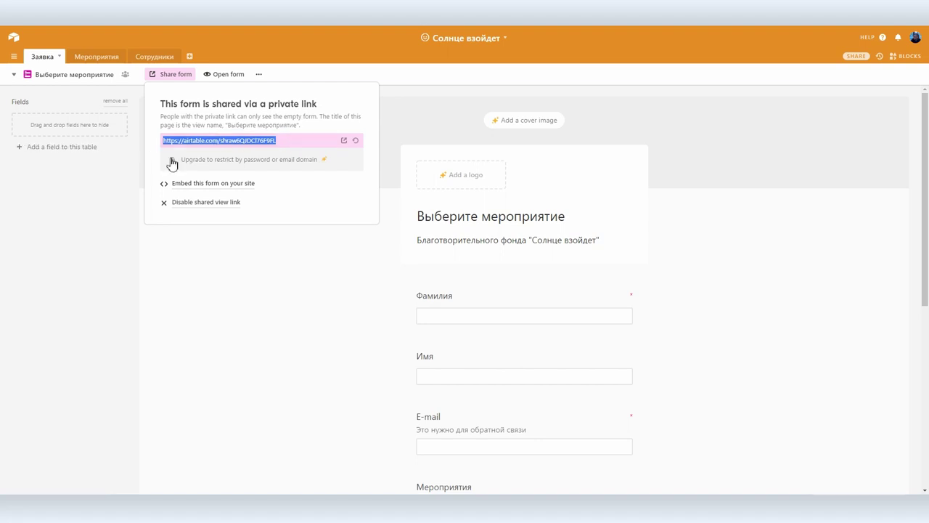
click(199, 183)
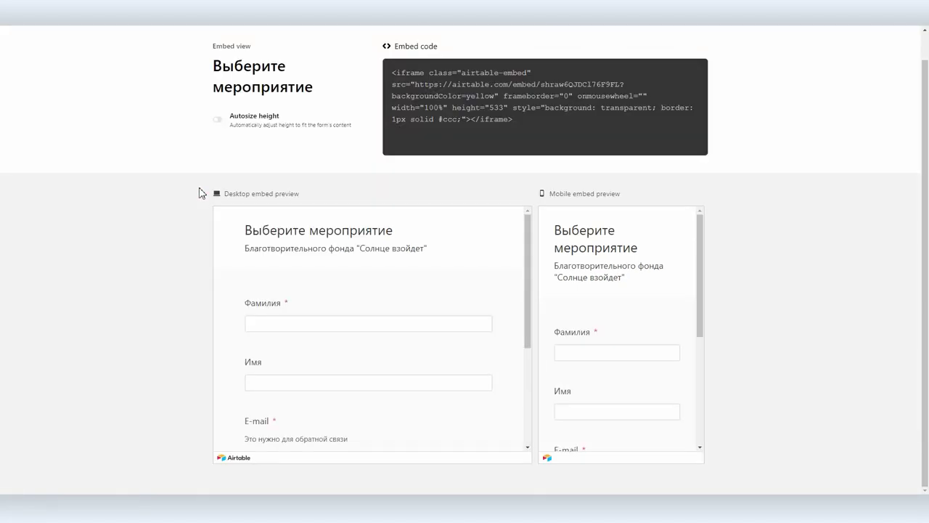
scroll(610, 288, down, 3)
scroll(608, 279, up, 3)
scroll(378, 310, down, 2)
scroll(378, 311, down, 1)
scroll(242, 329, up, 5)
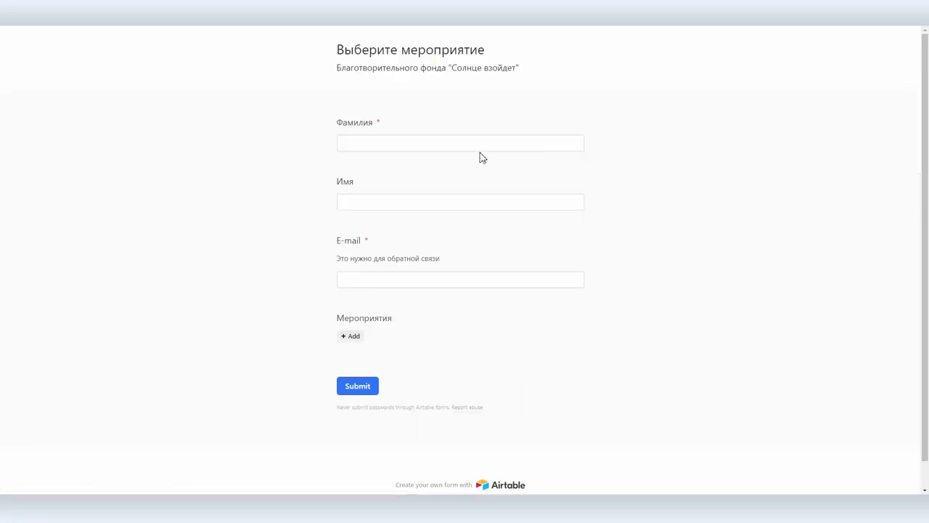
Fill in the live form's name and e-mail fields with a test applicant's details.
click(469, 144)
key(Tab)
text(Владимир)
key(Tab)
text(gd)
key(Down)
key(Return)
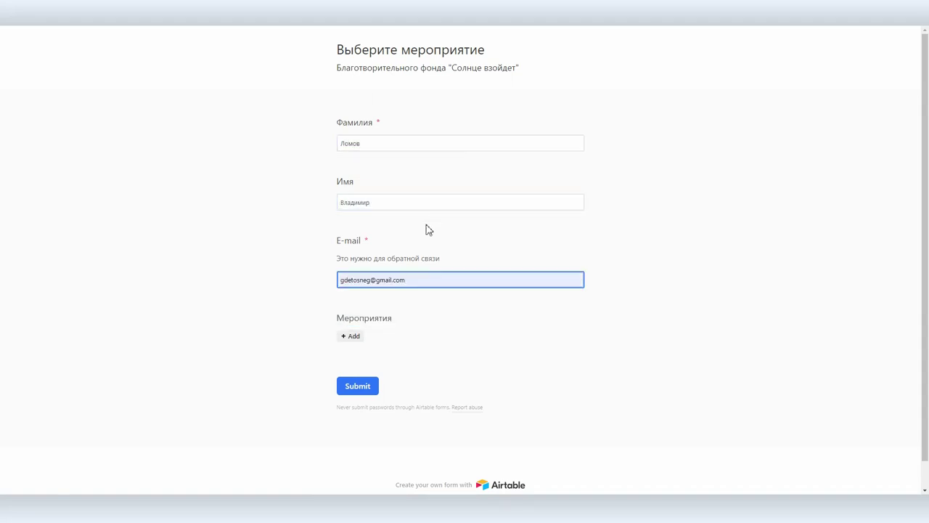
Choose the Солнечный день charity fair and submit the sign-up.
click(353, 337)
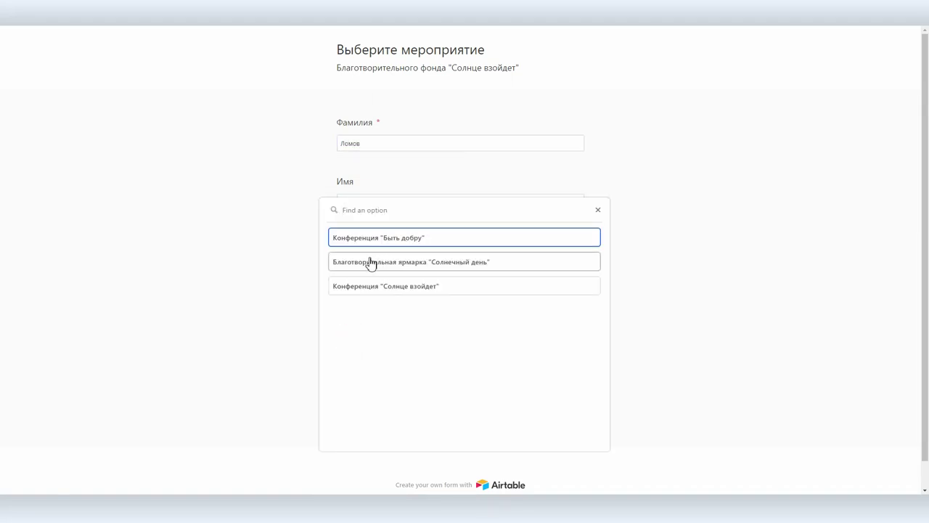
click(370, 262)
click(363, 420)
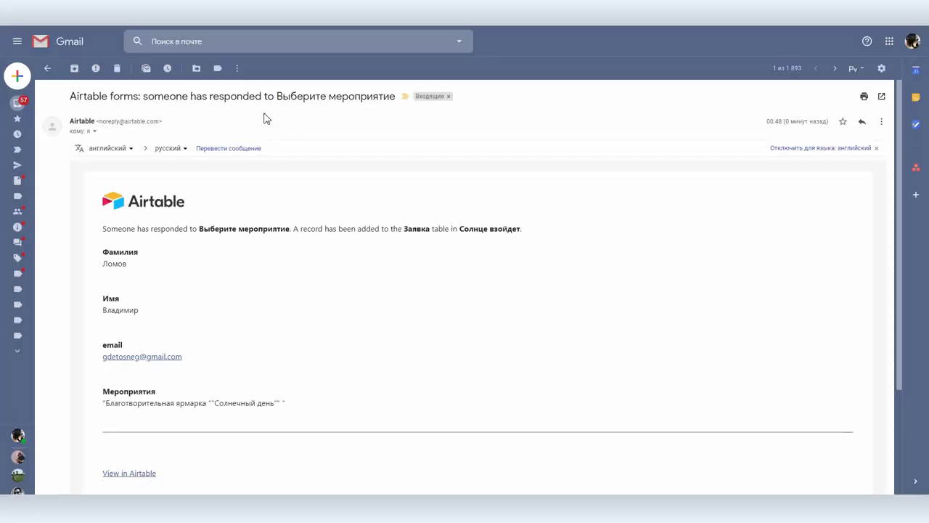
scroll(404, 196, down, 2)
scroll(220, 287, up, 2)
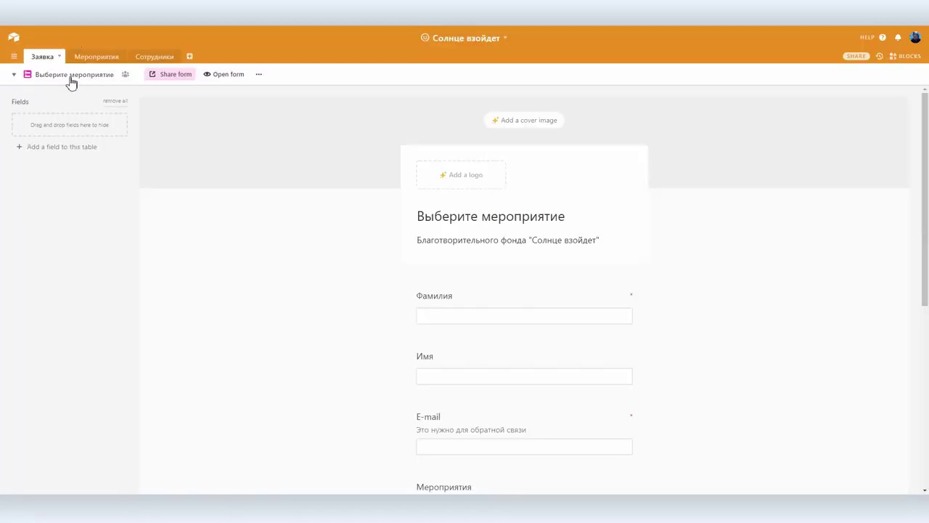
click(66, 78)
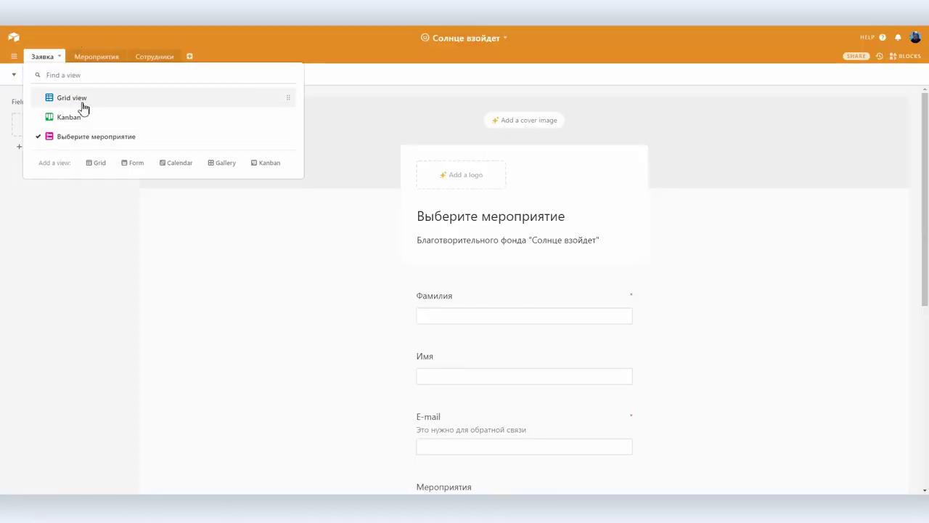
View the new Заявка records in Grid view, then check the Мероприятия table for the two linked applications.
click(80, 101)
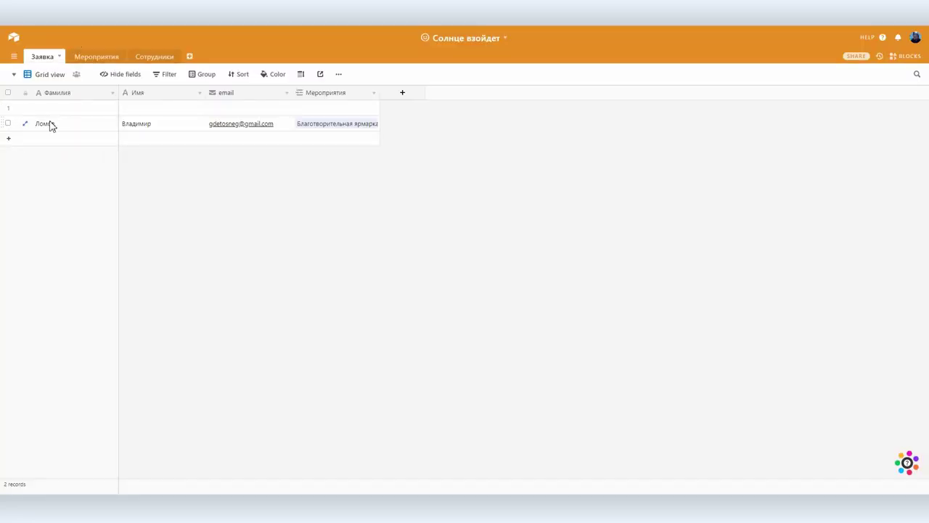
click(101, 57)
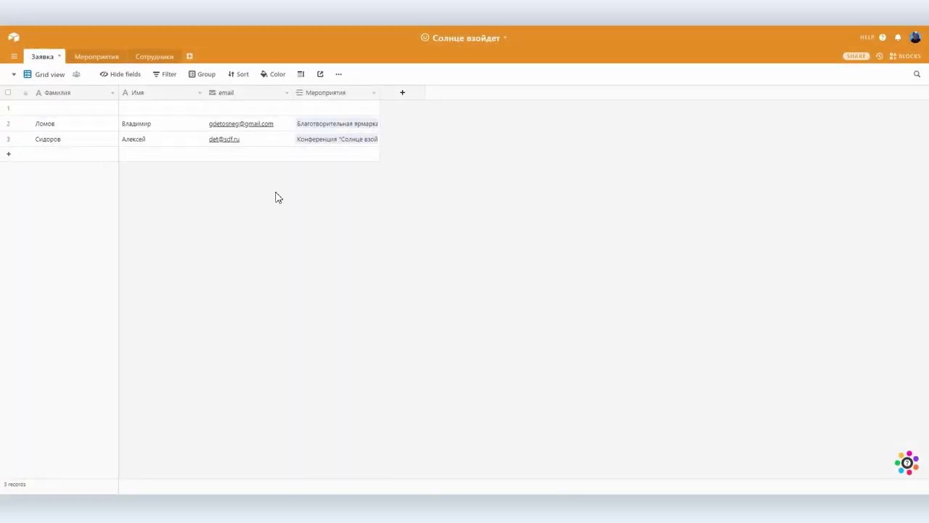
click(99, 58)
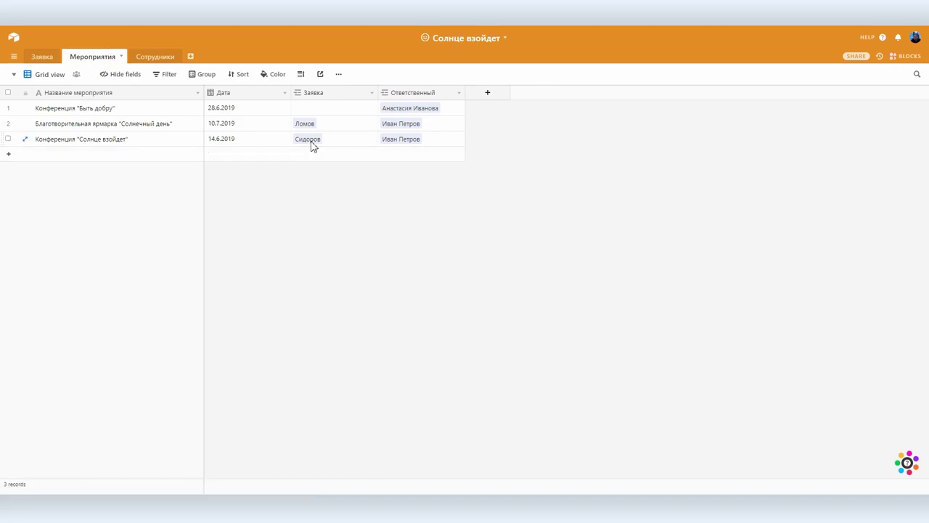